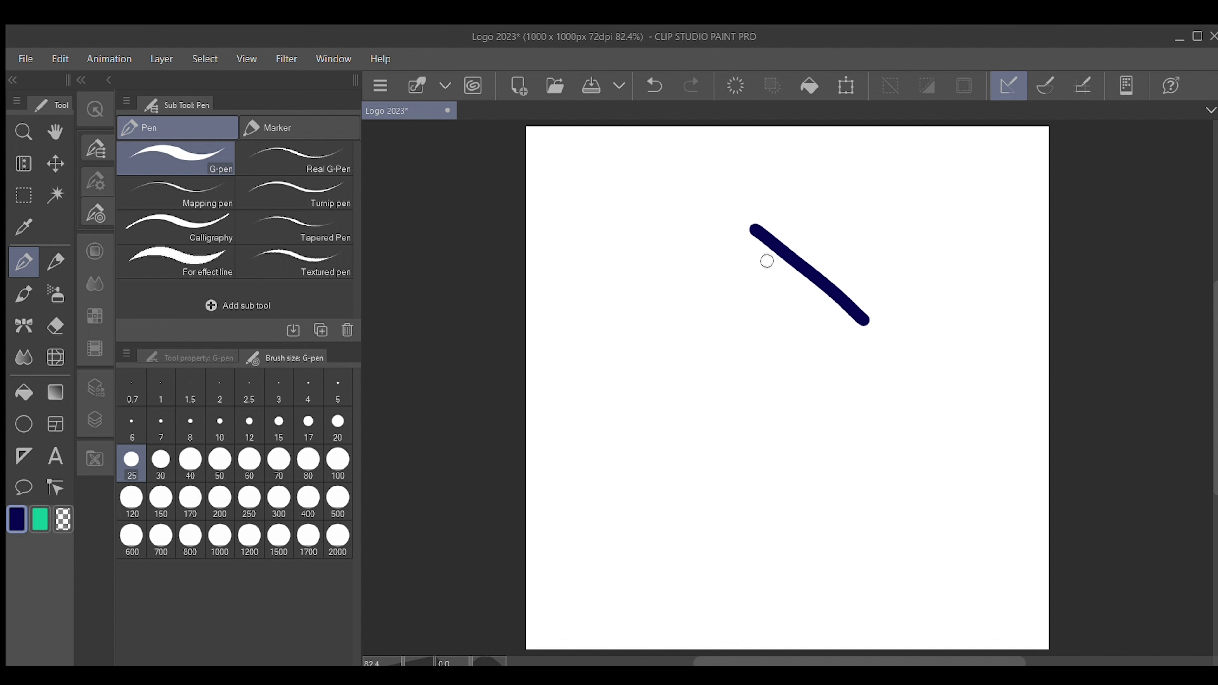
pyautogui.hotkey('ctrl', 'z')
pyautogui.moveTo(858, 331); pyautogui.dragTo(773, 243)
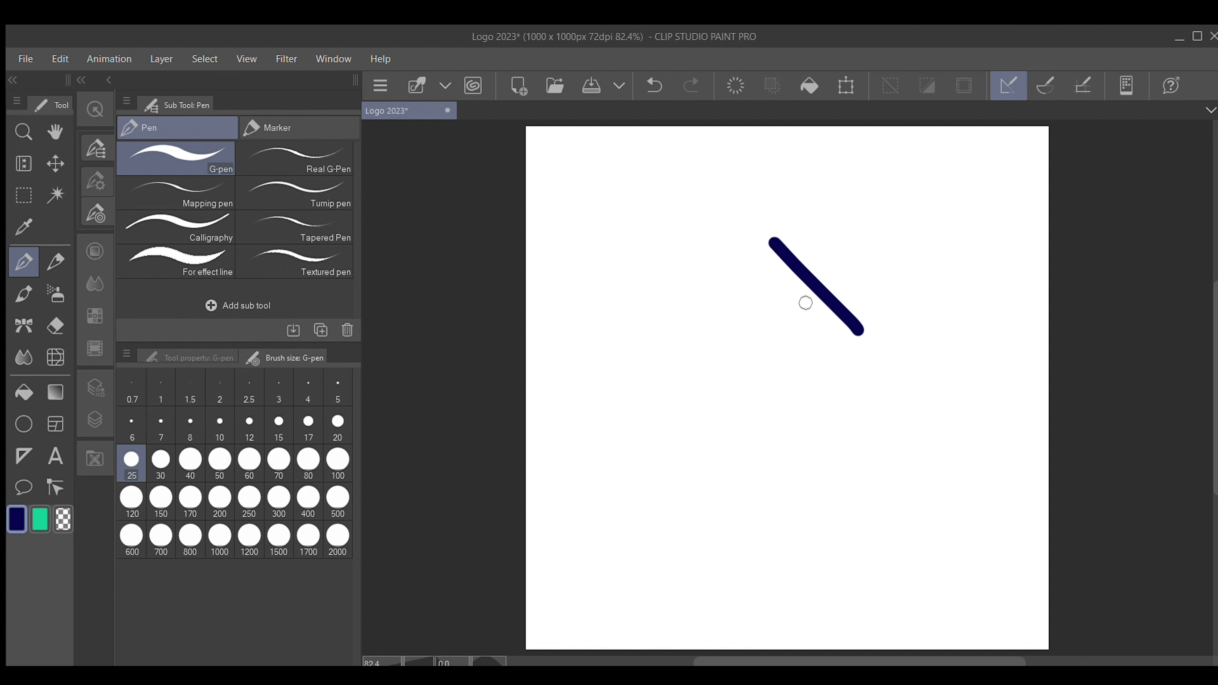
pyautogui.hotkey('ctrl', 'z')
pyautogui.moveTo(881, 438)
pyautogui.mouseDown()
pyautogui.moveTo(833, 496)
pyautogui.moveTo(791, 502)
pyautogui.moveTo(737, 490)
pyautogui.moveTo(693, 420)
pyautogui.moveTo(700, 342)
pyautogui.moveTo(738, 302)
pyautogui.moveTo(798, 313)
pyautogui.moveTo(837, 359)
pyautogui.moveTo(857, 339)
pyautogui.moveTo(853, 297)
pyautogui.moveTo(812, 243)
pyautogui.moveTo(748, 235)
pyautogui.moveTo(663, 304)
pyautogui.moveTo(643, 347)
pyautogui.moveTo(643, 443)
pyautogui.moveTo(655, 487)
pyautogui.moveTo(702, 554)
pyautogui.moveTo(799, 582)
pyautogui.moveTo(843, 577)
pyautogui.moveTo(889, 532)
pyautogui.mouseUp()
pyautogui.hotkey('ctrl', 'z')
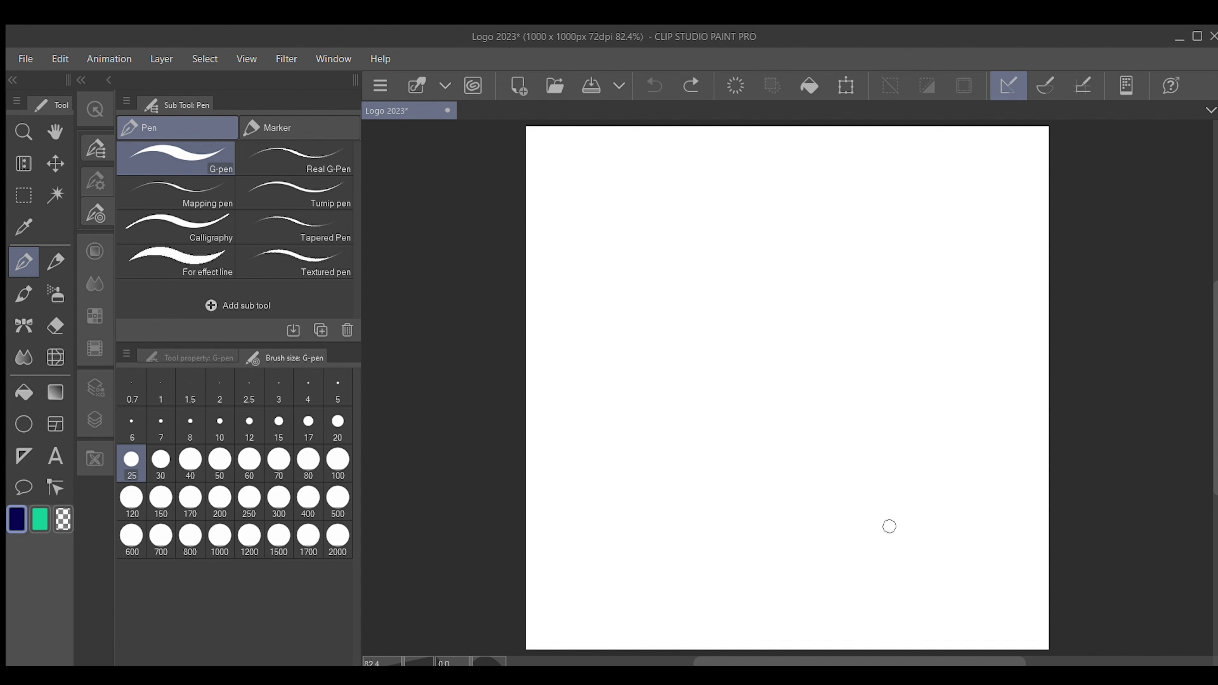
# - Draw a short dark-blue diagonal stroke descending to the right, just above the canvas centre, with the size 25 G-pen
pyautogui.moveTo(799, 337)
pyautogui.mouseDown()
pyautogui.moveTo(840, 388)
pyautogui.moveTo(864, 330)
pyautogui.moveTo(855, 276)
pyautogui.moveTo(819, 235)
pyautogui.moveTo(780, 222)
pyautogui.moveTo(749, 230)
pyautogui.moveTo(684, 303)
pyautogui.mouseUp()
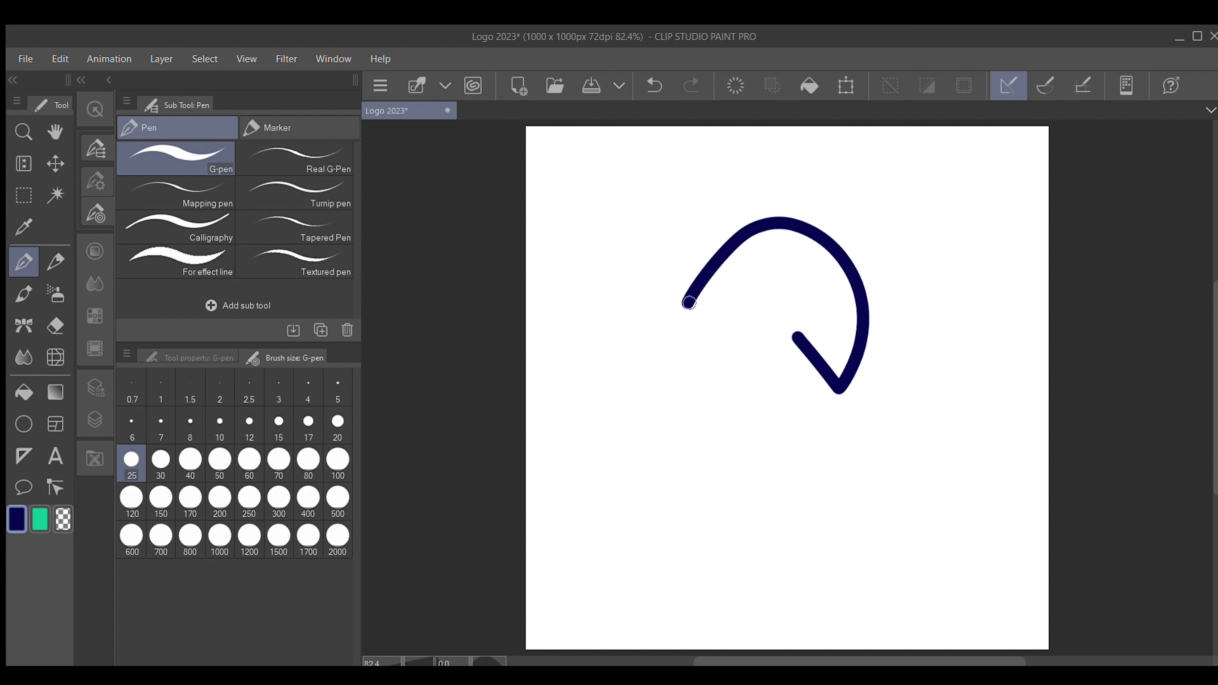
pyautogui.hotkey('ctrl', 'z')
pyautogui.moveTo(802, 335)
pyautogui.mouseDown()
pyautogui.moveTo(841, 383)
pyautogui.moveTo(847, 372)
pyautogui.mouseUp()
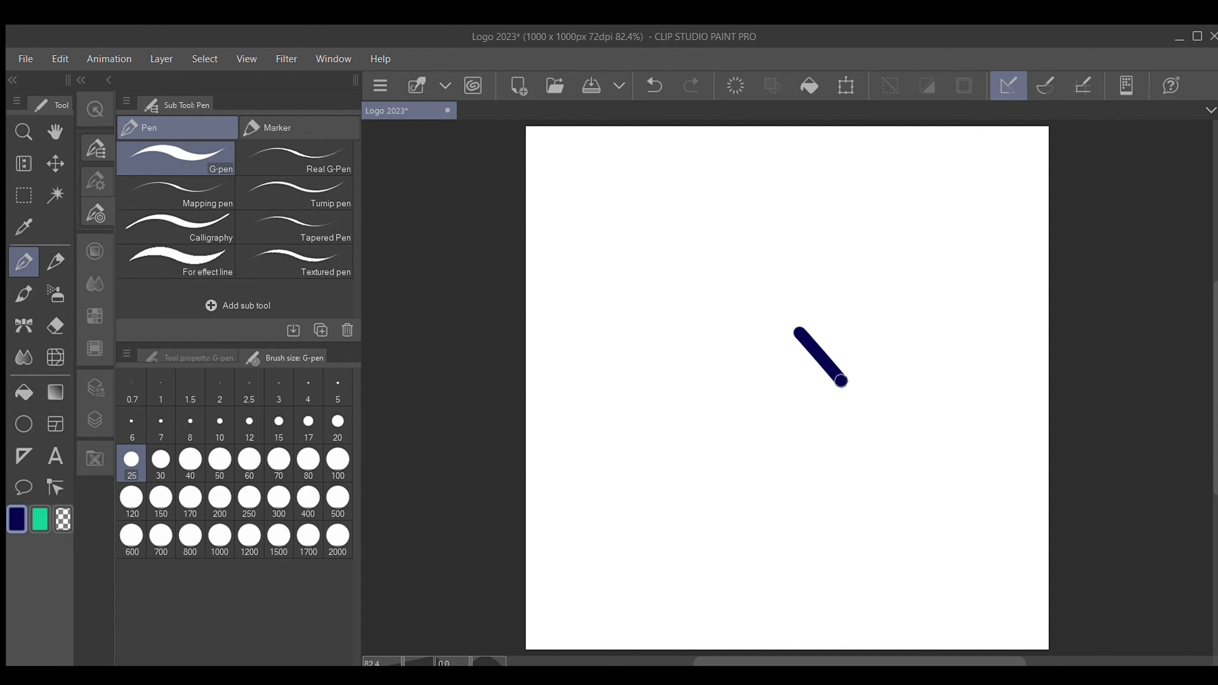
pyautogui.moveTo(841, 381)
pyautogui.mouseDown()
pyautogui.moveTo(860, 315)
pyautogui.moveTo(844, 268)
pyautogui.moveTo(787, 222)
pyautogui.moveTo(727, 230)
pyautogui.mouseUp()
pyautogui.hotkey('ctrl', 'z')
pyautogui.moveTo(843, 380)
pyautogui.mouseDown()
pyautogui.moveTo(866, 340)
pyautogui.moveTo(868, 296)
pyautogui.moveTo(807, 257)
pyautogui.moveTo(748, 251)
pyautogui.mouseUp()
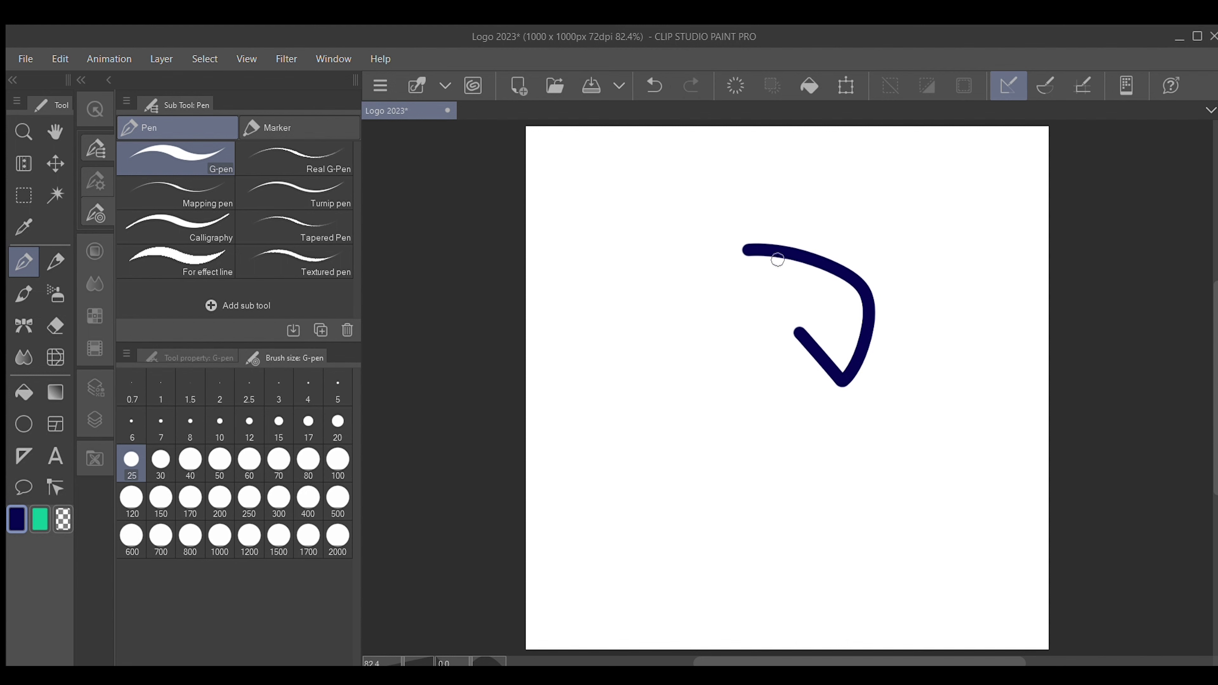
pyautogui.hotkey('ctrl', 'z')
pyautogui.moveTo(842, 380)
pyautogui.mouseDown()
pyautogui.moveTo(858, 354)
pyautogui.moveTo(857, 304)
pyautogui.moveTo(824, 266)
pyautogui.moveTo(757, 242)
pyautogui.moveTo(719, 246)
pyautogui.moveTo(674, 308)
pyautogui.mouseUp()
pyautogui.hotkey('ctrl', 'z')
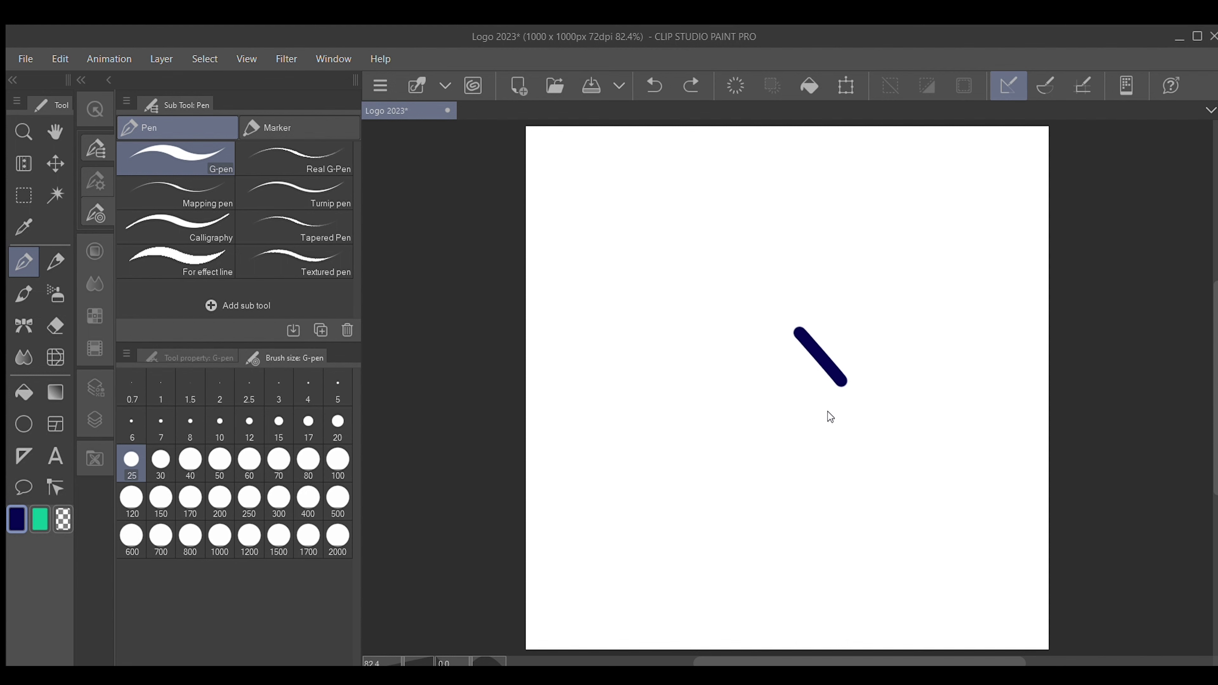
pyautogui.moveTo(841, 380)
pyautogui.mouseDown()
pyautogui.moveTo(853, 359)
pyautogui.moveTo(848, 302)
pyautogui.moveTo(796, 269)
pyautogui.moveTo(707, 288)
pyautogui.moveTo(683, 327)
pyautogui.moveTo(677, 426)
pyautogui.moveTo(712, 481)
pyautogui.moveTo(757, 516)
pyautogui.moveTo(811, 520)
pyautogui.mouseUp()
pyautogui.hotkey('ctrl', 'z')
pyautogui.moveTo(849, 376); pyautogui.dragTo(895, 351)
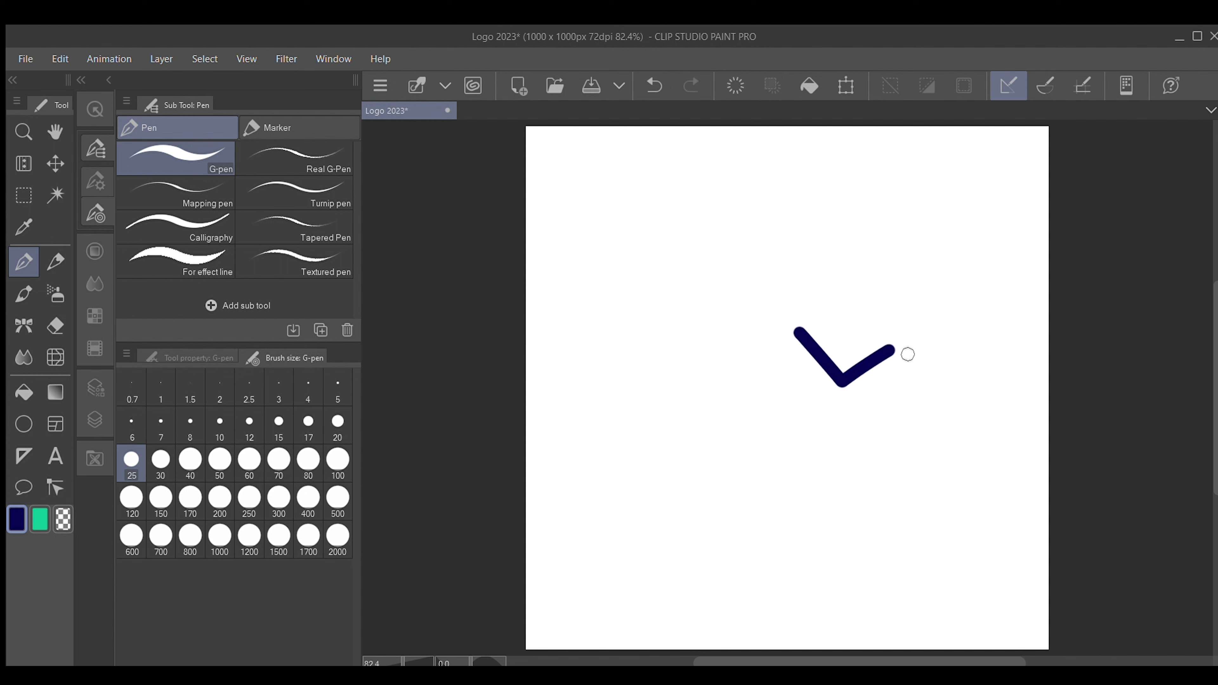
pyautogui.hotkey('ctrl', 'z')
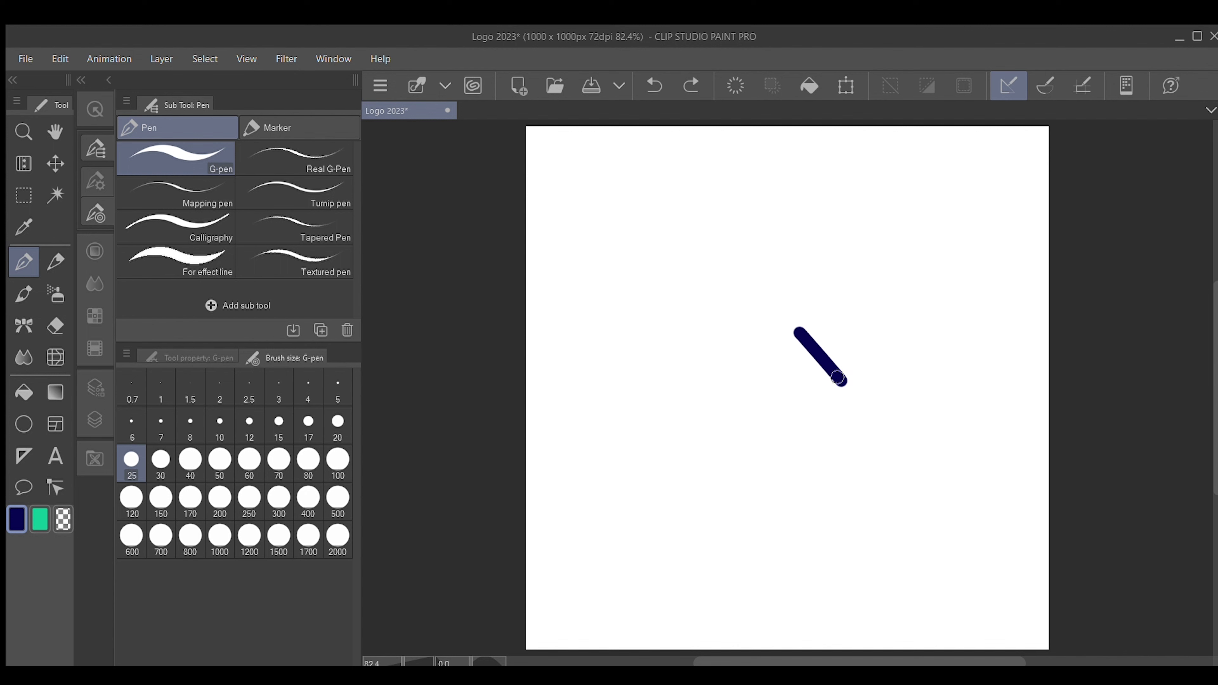
# - Draw a short, steep stroke rising to the right from the diagonal's lower end to form a V
pyautogui.moveTo(843, 380)
pyautogui.mouseDown()
pyautogui.moveTo(863, 310)
pyautogui.moveTo(720, 244)
pyautogui.mouseUp()
pyautogui.hotkey('ctrl', 'z')
pyautogui.moveTo(863, 308)
pyautogui.mouseDown()
pyautogui.moveTo(828, 220)
pyautogui.moveTo(730, 284)
pyautogui.moveTo(629, 387)
pyautogui.mouseUp()
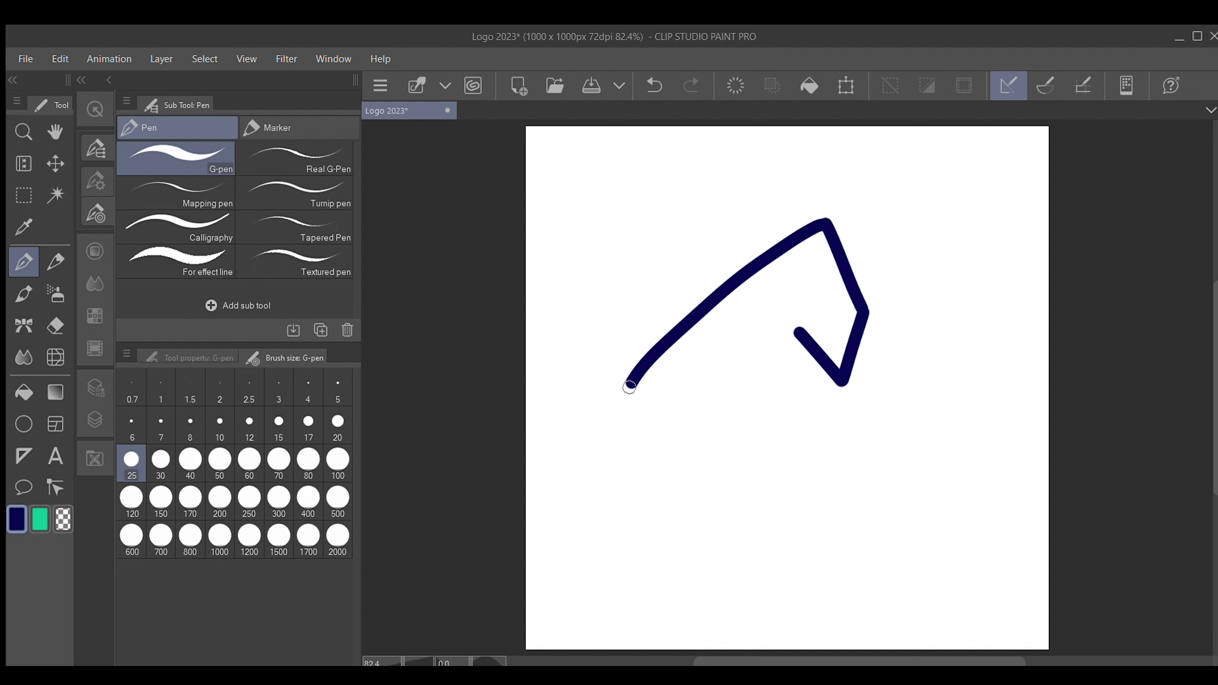
pyautogui.hotkey('ctrl', 'z')
pyautogui.moveTo(825, 222)
pyautogui.mouseDown()
pyautogui.moveTo(732, 278)
pyautogui.moveTo(659, 362)
pyautogui.moveTo(671, 355)
pyautogui.moveTo(670, 373)
pyautogui.moveTo(659, 361)
pyautogui.moveTo(666, 395)
pyautogui.moveTo(757, 547)
pyautogui.mouseUp()
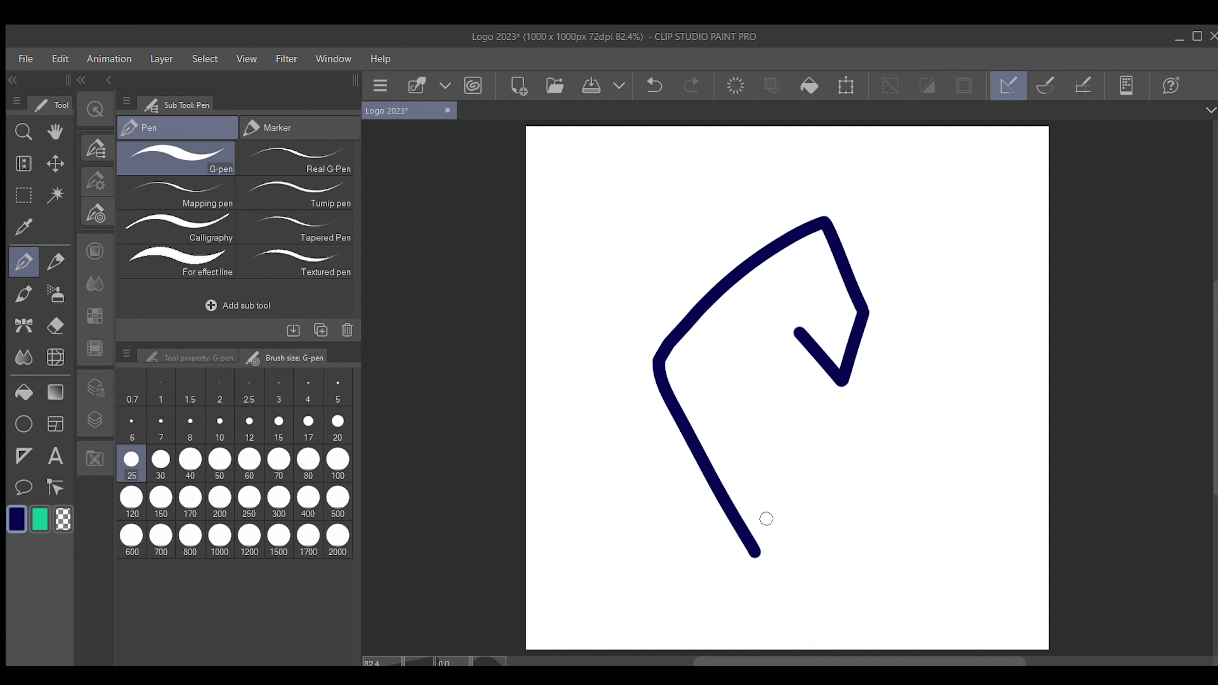
pyautogui.hotkey('ctrl', 'z')
pyautogui.hotkey('ctrl', 'z')
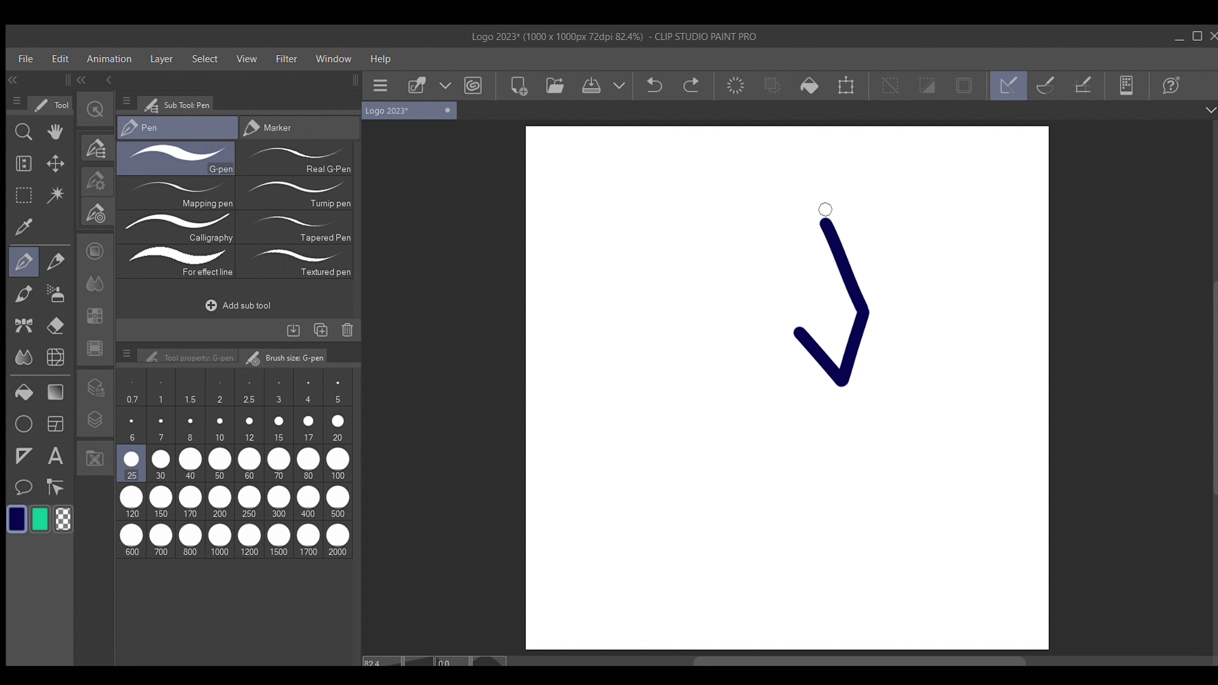
pyautogui.moveTo(824, 224)
pyautogui.mouseDown()
pyautogui.moveTo(750, 267)
pyautogui.moveTo(685, 348)
pyautogui.moveTo(658, 446)
pyautogui.mouseUp()
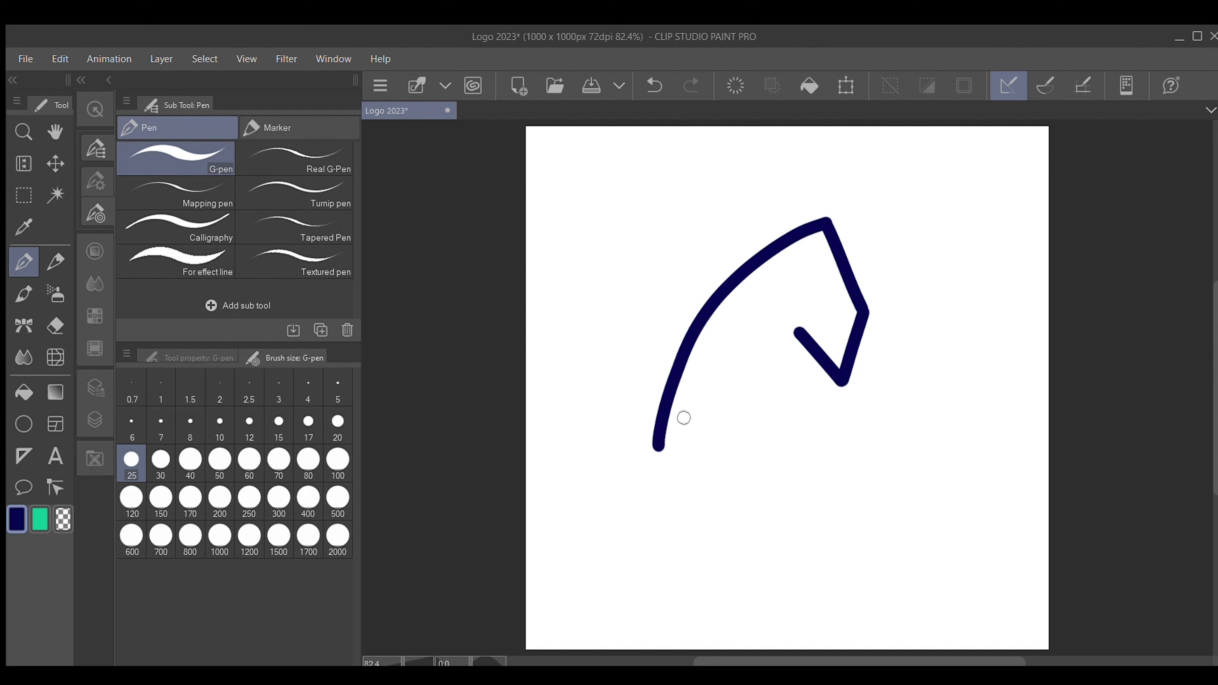
pyautogui.hotkey('ctrl', 'z')
pyautogui.hotkey('ctrl', 'z')
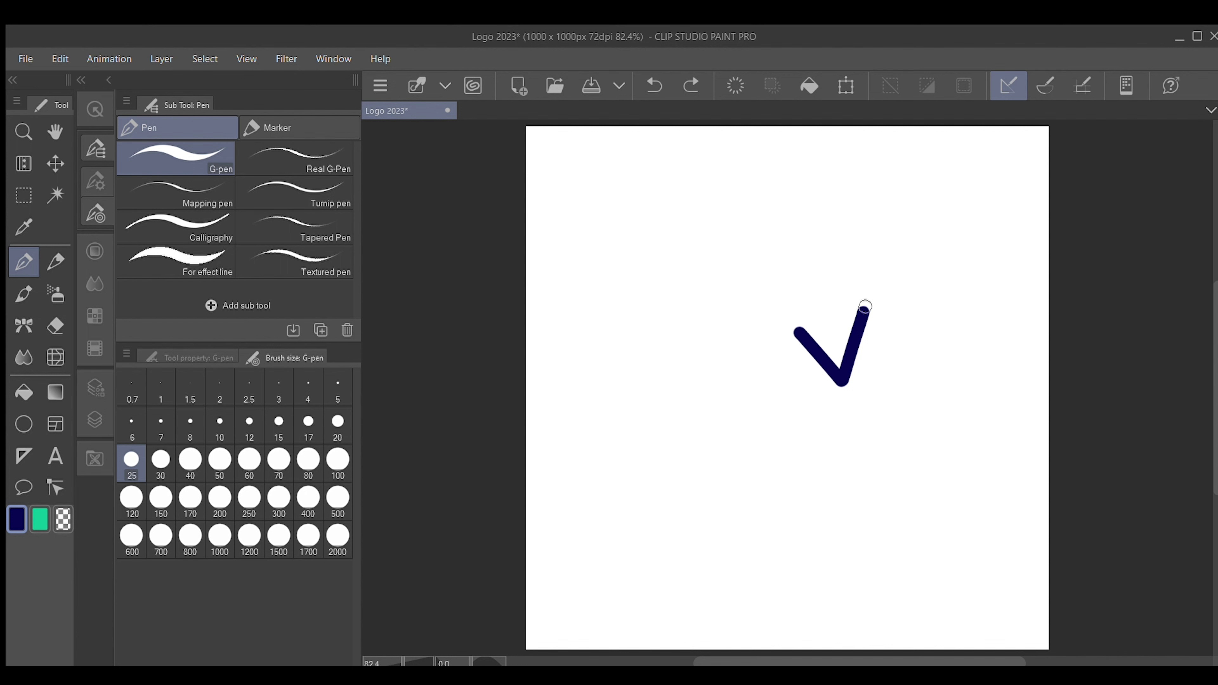
pyautogui.moveTo(864, 309); pyautogui.dragTo(700, 220)
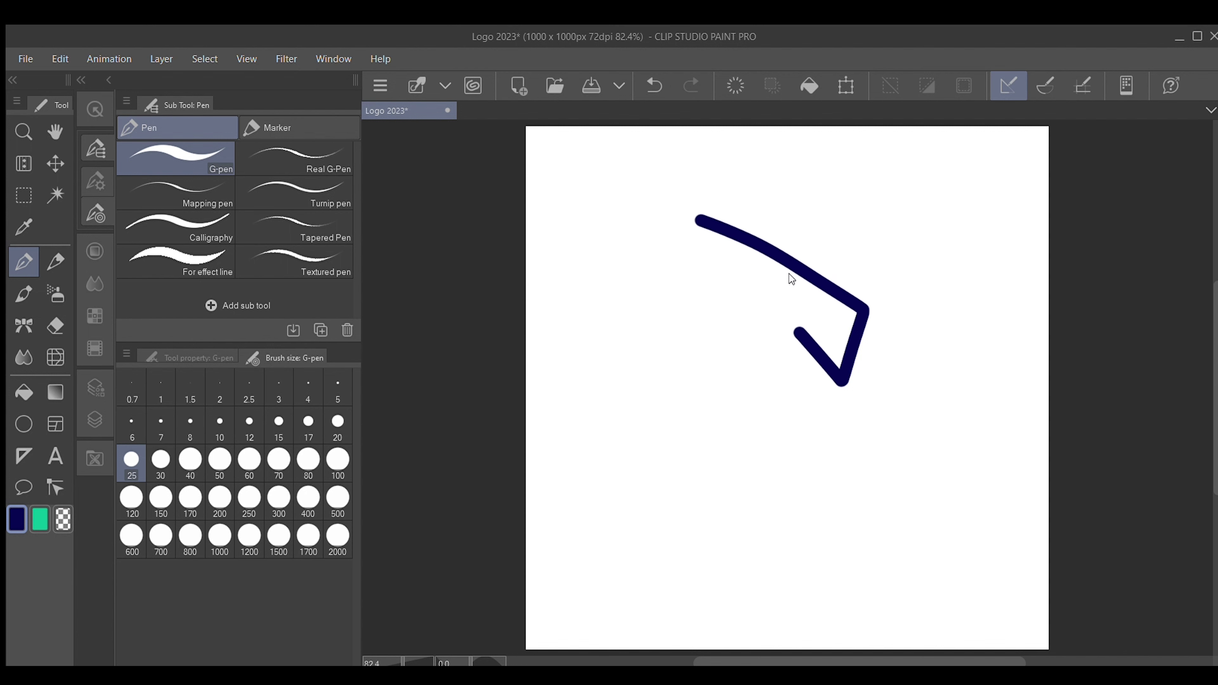
pyautogui.hotkey('ctrl', 'z')
pyautogui.moveTo(863, 312); pyautogui.dragTo(799, 225)
pyautogui.hotkey('ctrl', 'z')
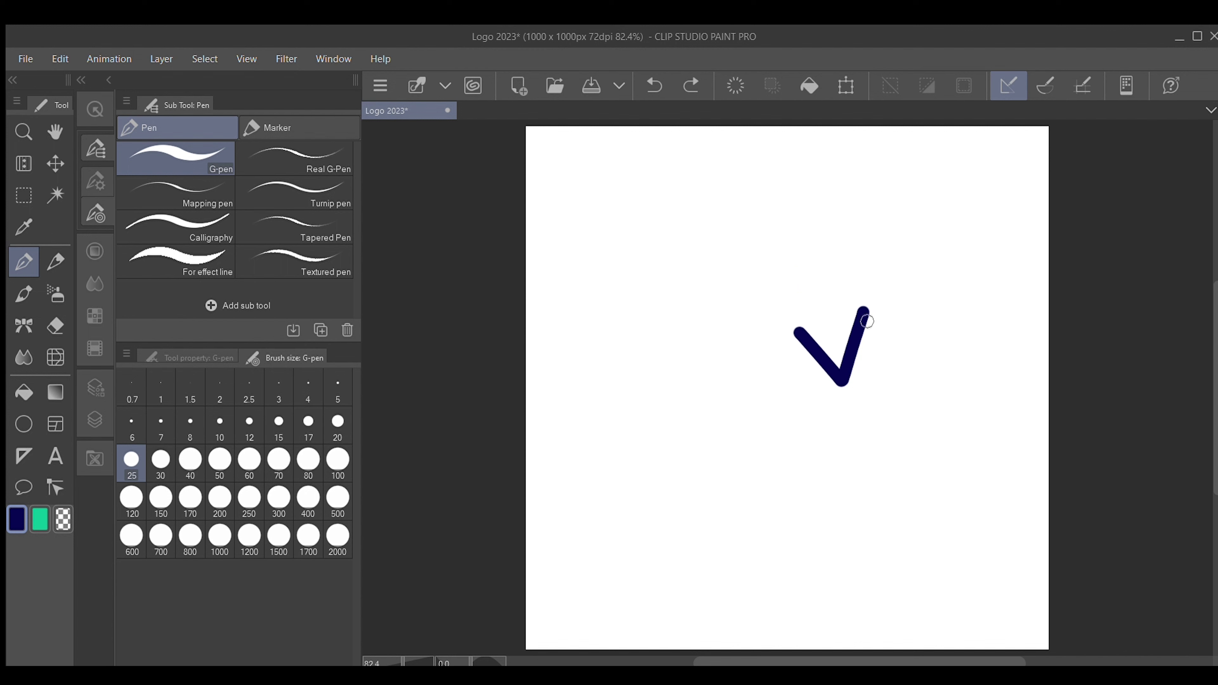
# - Outline the C's slanted top edge, long outer curve and pointed lower end, including that end's inner edge
pyautogui.moveTo(865, 311)
pyautogui.mouseDown()
pyautogui.moveTo(766, 226)
pyautogui.moveTo(767, 239)
pyautogui.moveTo(768, 225)
pyautogui.moveTo(753, 230)
pyautogui.moveTo(710, 267)
pyautogui.moveTo(668, 348)
pyautogui.moveTo(659, 424)
pyautogui.moveTo(678, 504)
pyautogui.moveTo(716, 548)
pyautogui.moveTo(776, 565)
pyautogui.moveTo(878, 489)
pyautogui.mouseUp()
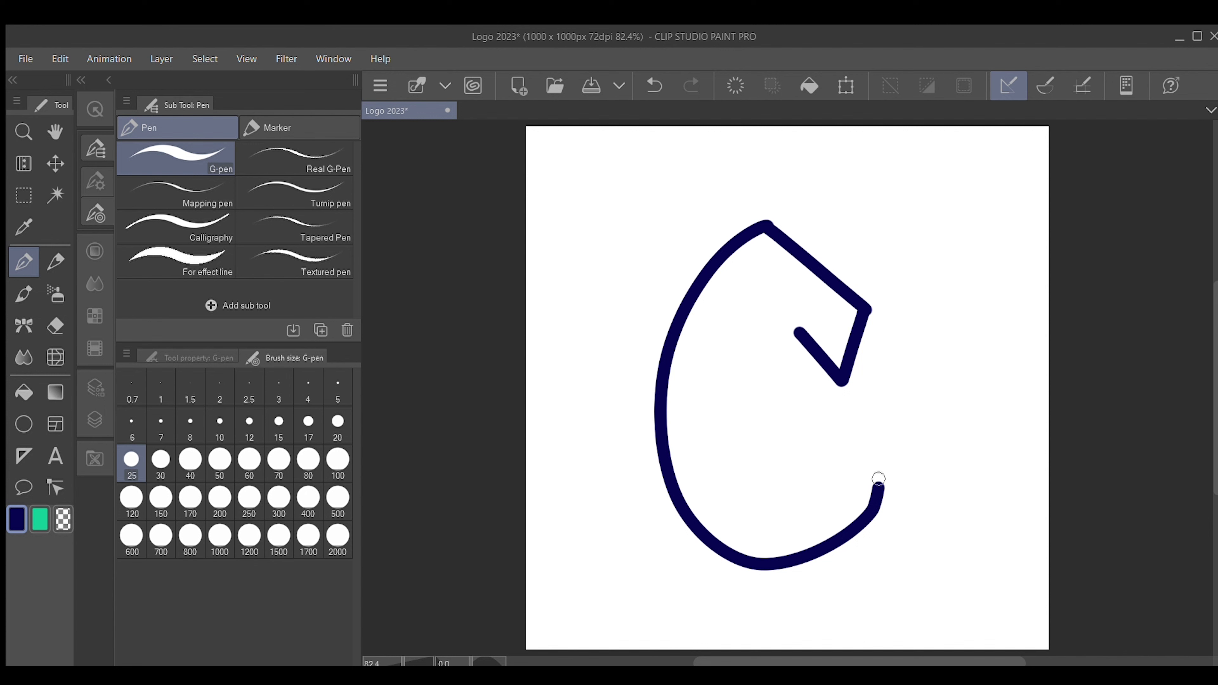
pyautogui.moveTo(814, 519); pyautogui.dragTo(878, 483)
pyautogui.hotkey('ctrl', 'z')
pyautogui.moveTo(877, 484)
pyautogui.mouseDown()
pyautogui.moveTo(756, 528)
pyautogui.moveTo(725, 516)
pyautogui.mouseUp()
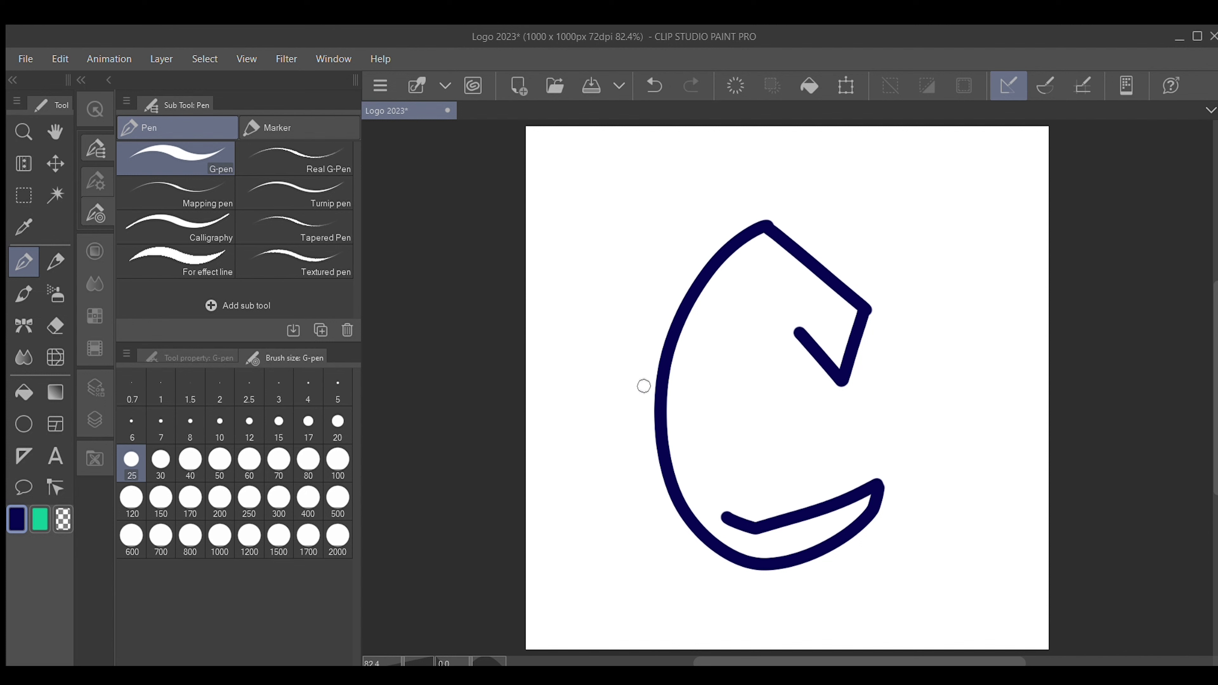
# - Draw the C's inner curve up to the first diagonal stroke to close the outline, and fill the letter with dark blue
pyautogui.moveTo(729, 517); pyautogui.dragTo(688, 434)
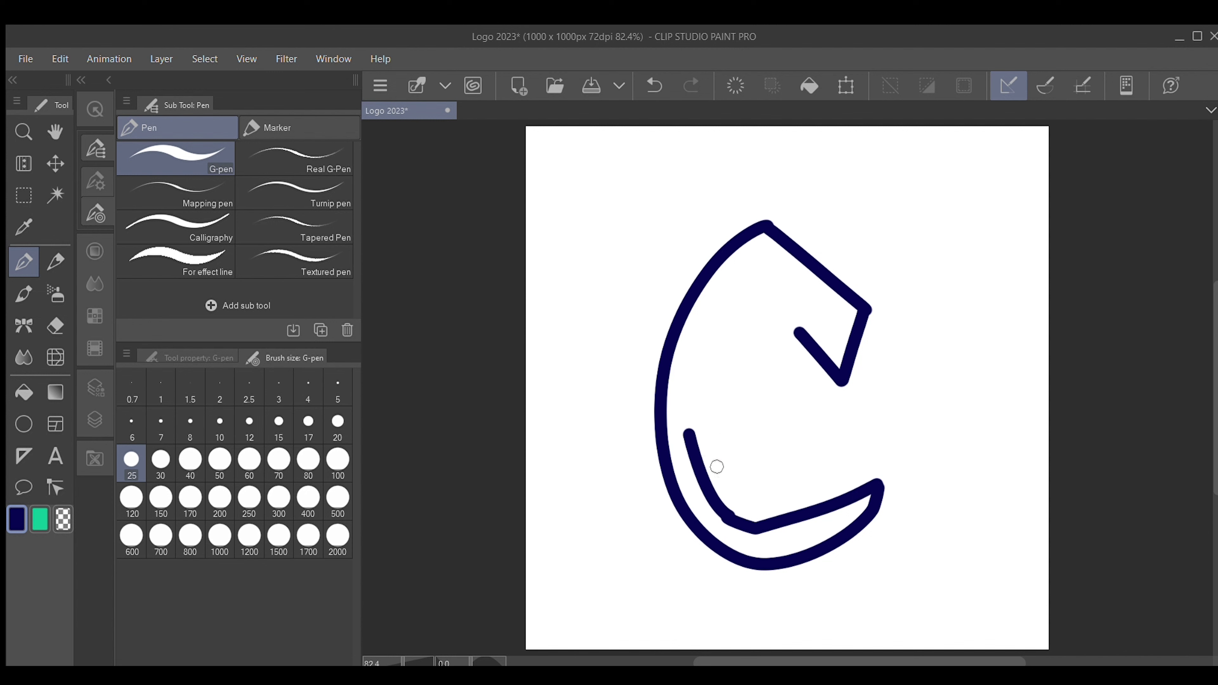
pyautogui.hotkey('ctrl', 'z')
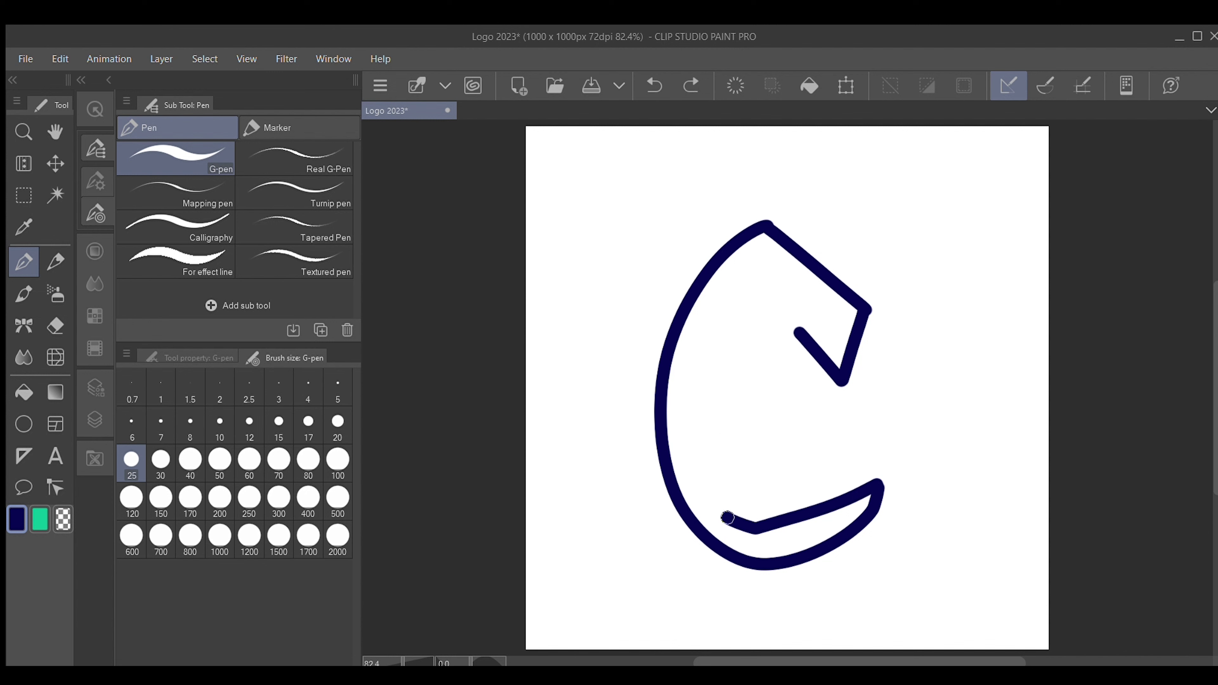
pyautogui.moveTo(728, 517)
pyautogui.mouseDown()
pyautogui.moveTo(701, 474)
pyautogui.moveTo(691, 406)
pyautogui.moveTo(703, 349)
pyautogui.moveTo(762, 306)
pyautogui.moveTo(831, 369)
pyautogui.mouseUp()
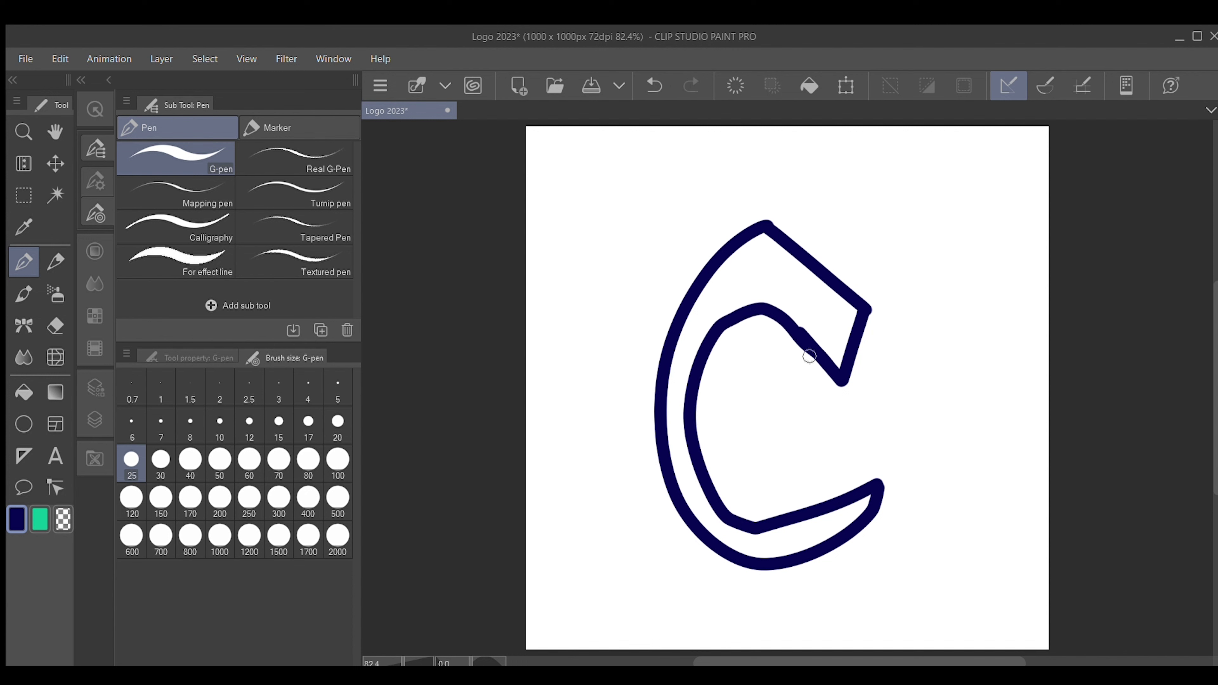
pyautogui.hotkey('ctrl', 'z')
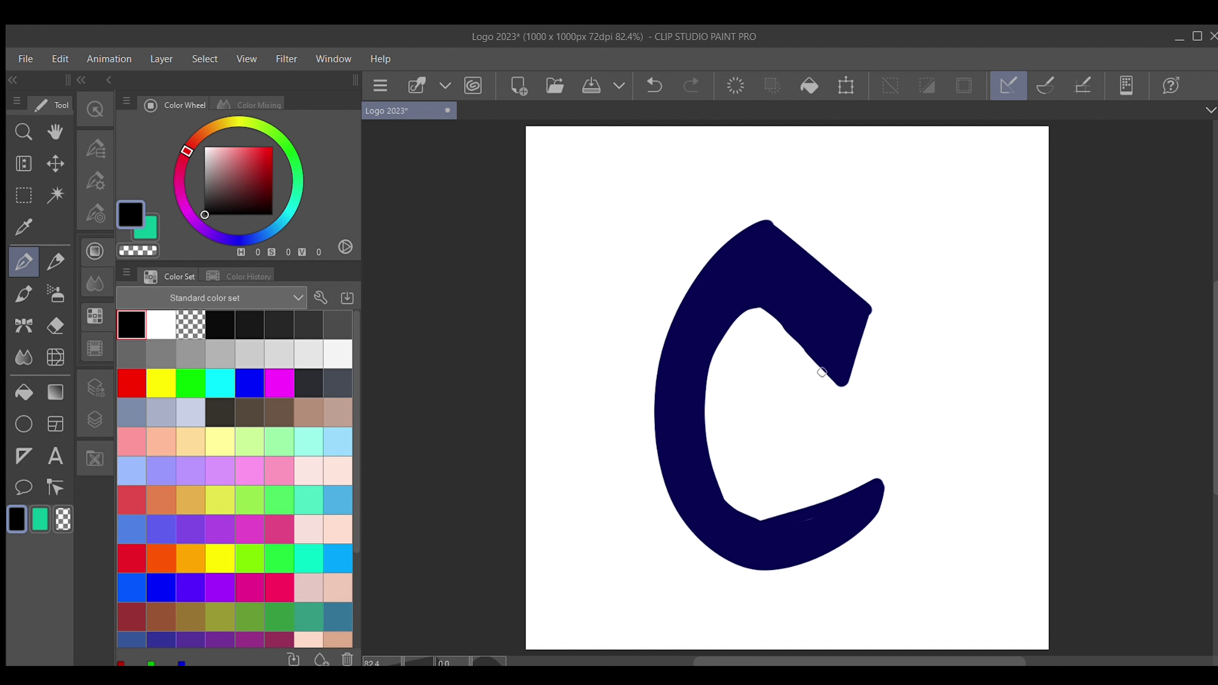
# - Outline a jagged face profile with a jaw and neck in black inside the C's opening, on Layer 2
pyautogui.moveTo(824, 374); pyautogui.dragTo(803, 407)
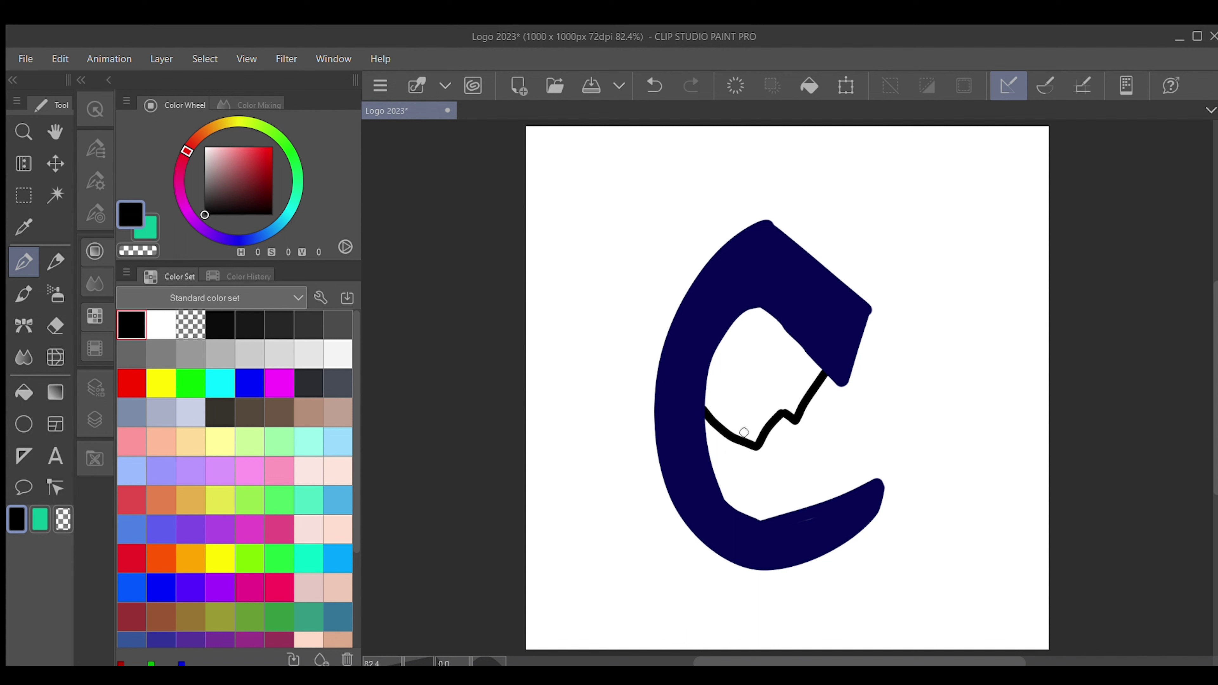
pyautogui.moveTo(730, 435); pyautogui.dragTo(729, 512)
pyautogui.moveTo(754, 498); pyautogui.dragTo(747, 527)
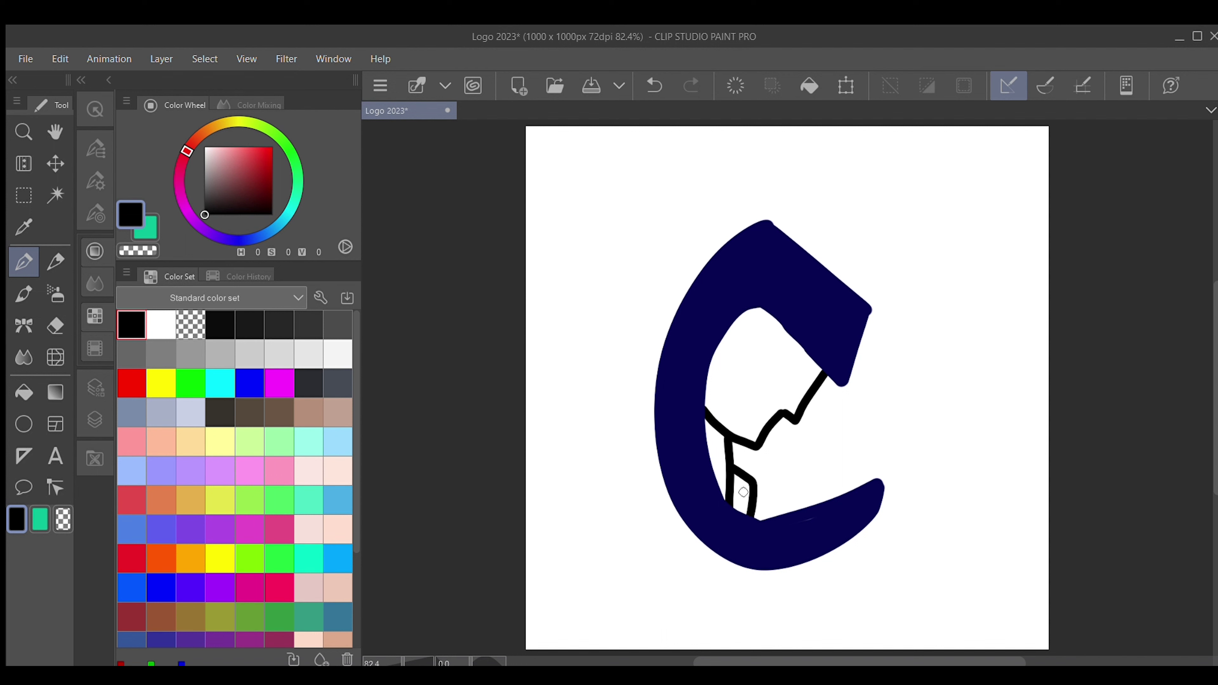
pyautogui.hotkey('ctrl', 'z')
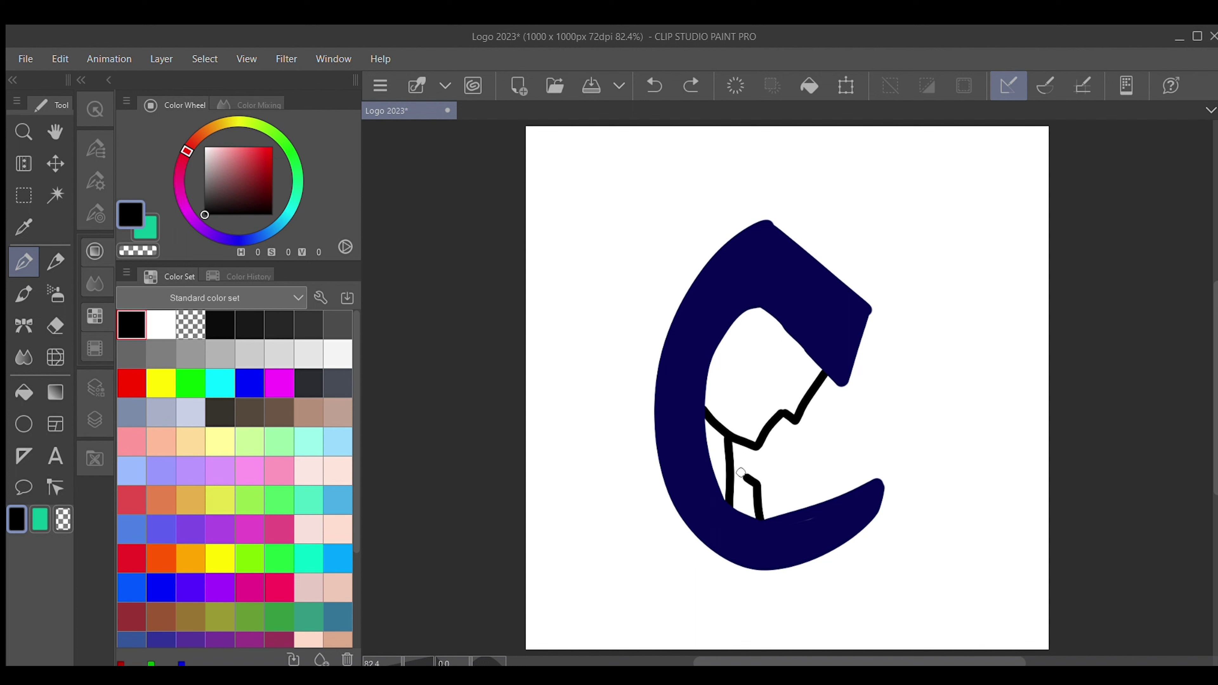
pyautogui.moveTo(731, 465); pyautogui.dragTo(742, 469)
# - Fill the face and neck inside the C with solid black, using the G-pen at size 60 and size 40 near the profile edge
pyautogui.click(96, 350)
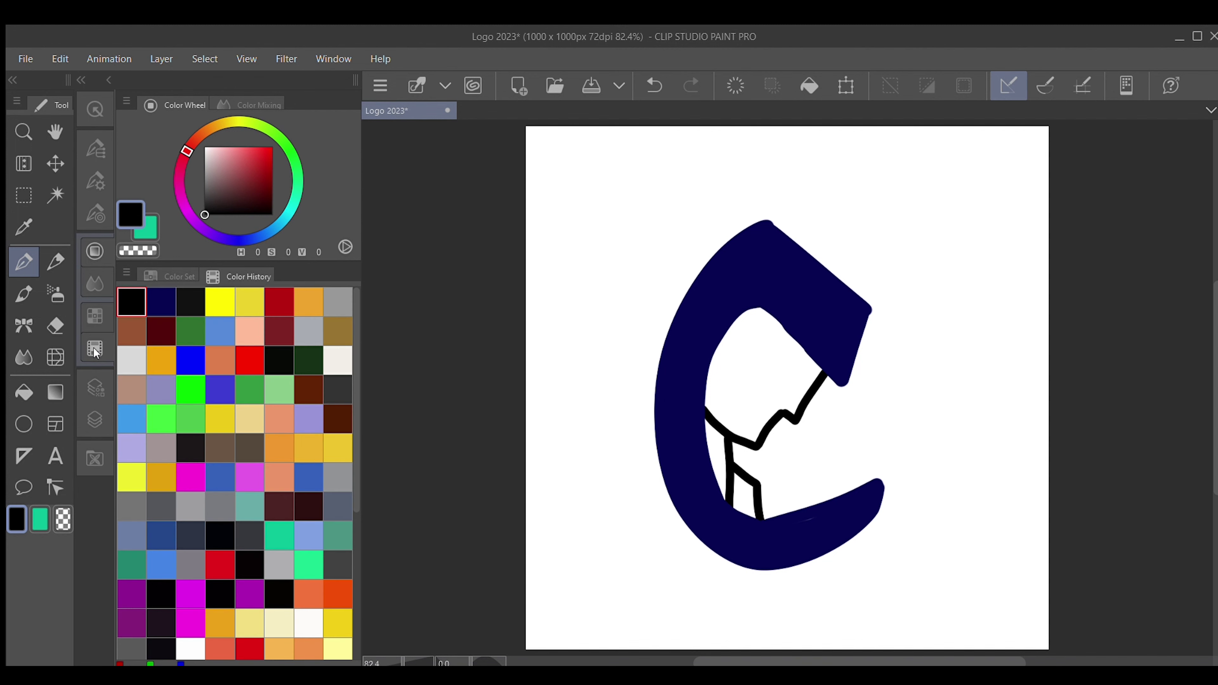
pyautogui.click(95, 418)
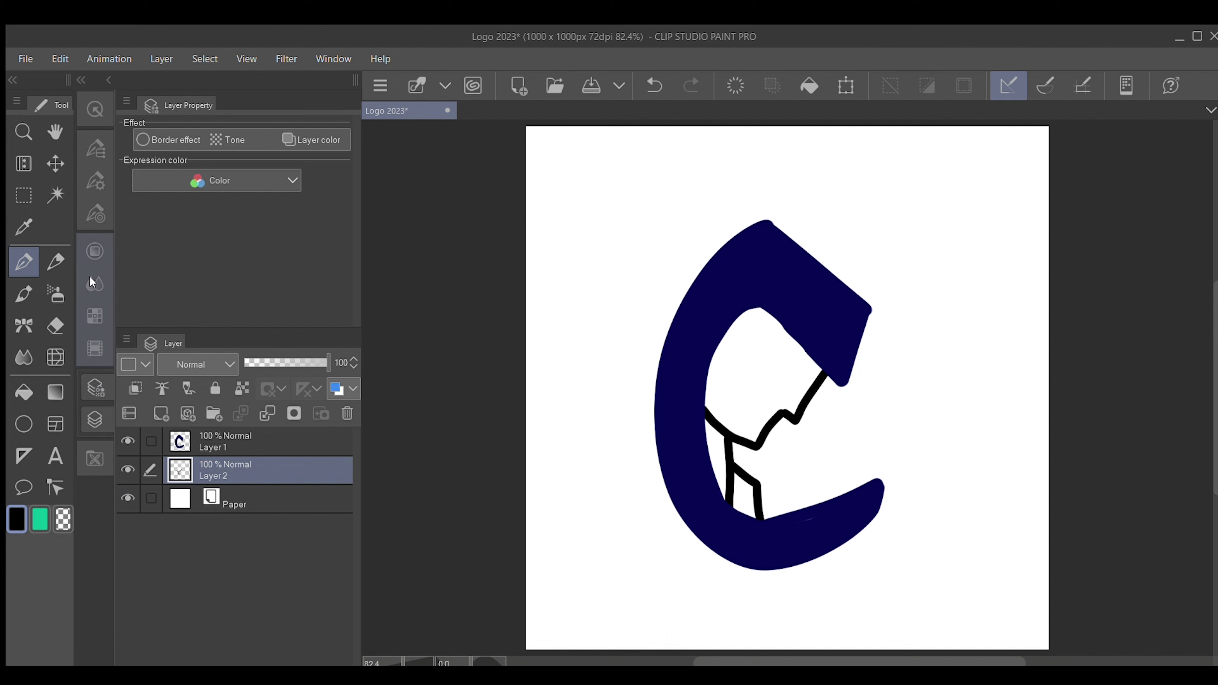
pyautogui.click(93, 214)
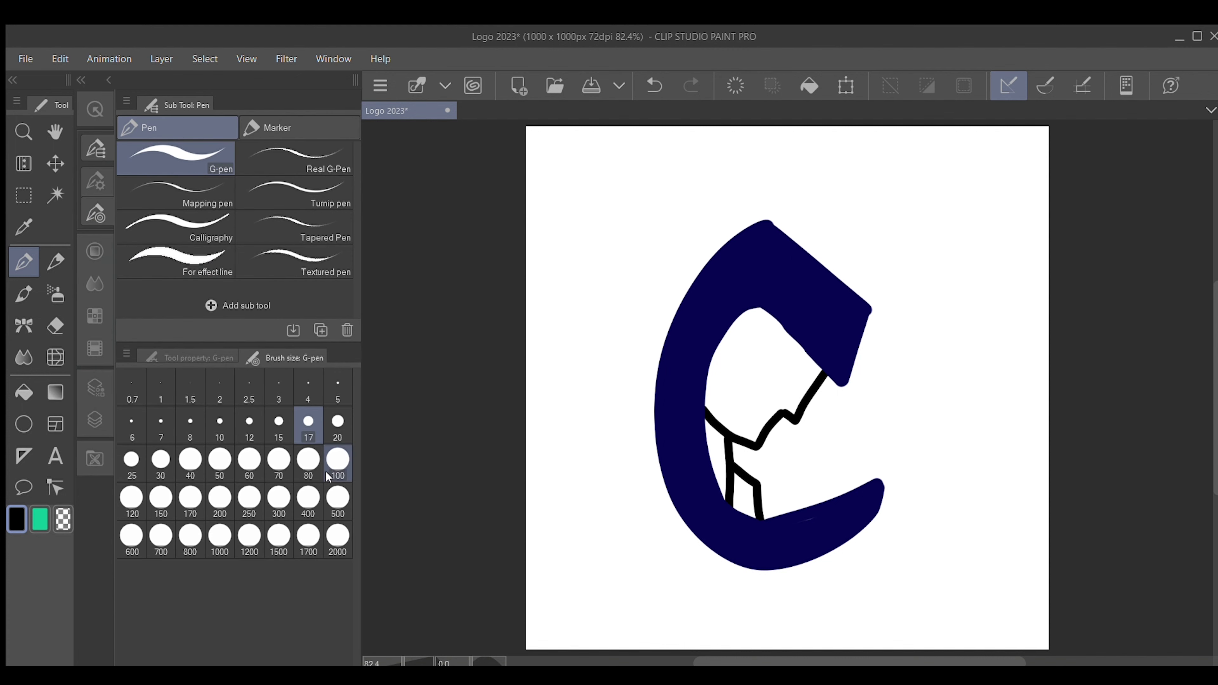
pyautogui.click(249, 461)
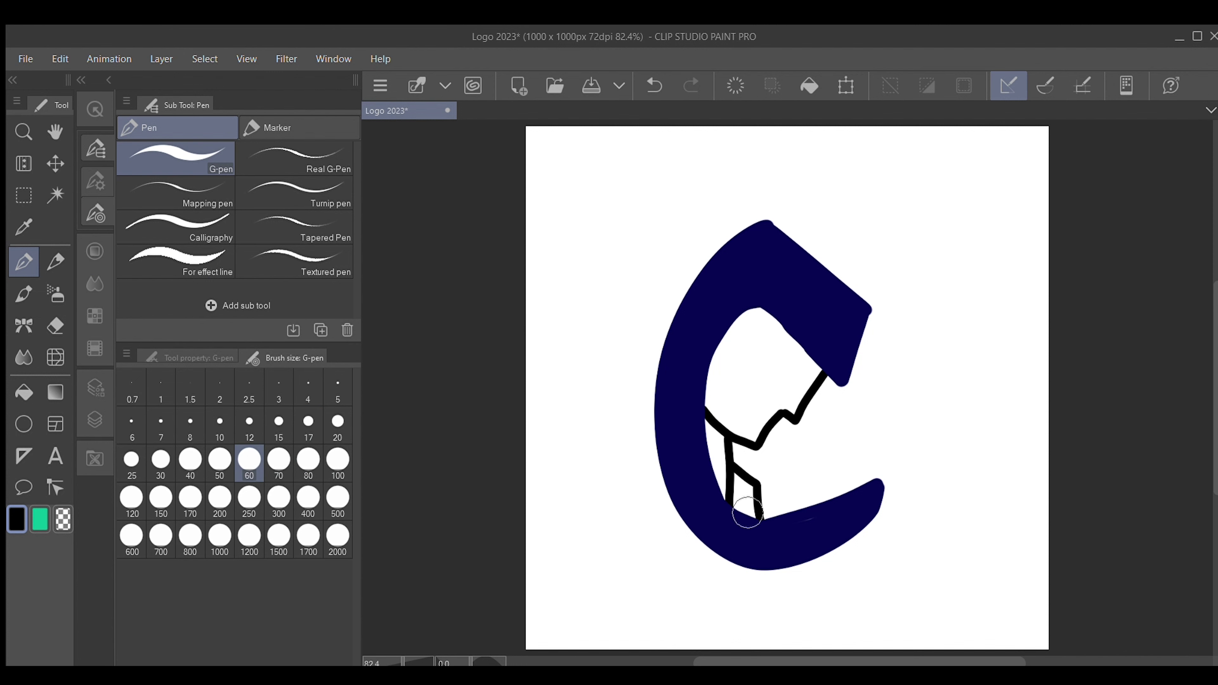
pyautogui.moveTo(744, 509)
pyautogui.mouseDown()
pyautogui.moveTo(708, 453)
pyautogui.moveTo(710, 394)
pyautogui.moveTo(744, 317)
pyautogui.moveTo(767, 300)
pyautogui.moveTo(732, 348)
pyautogui.moveTo(774, 320)
pyautogui.moveTo(811, 364)
pyautogui.moveTo(796, 388)
pyautogui.moveTo(790, 372)
pyautogui.mouseUp()
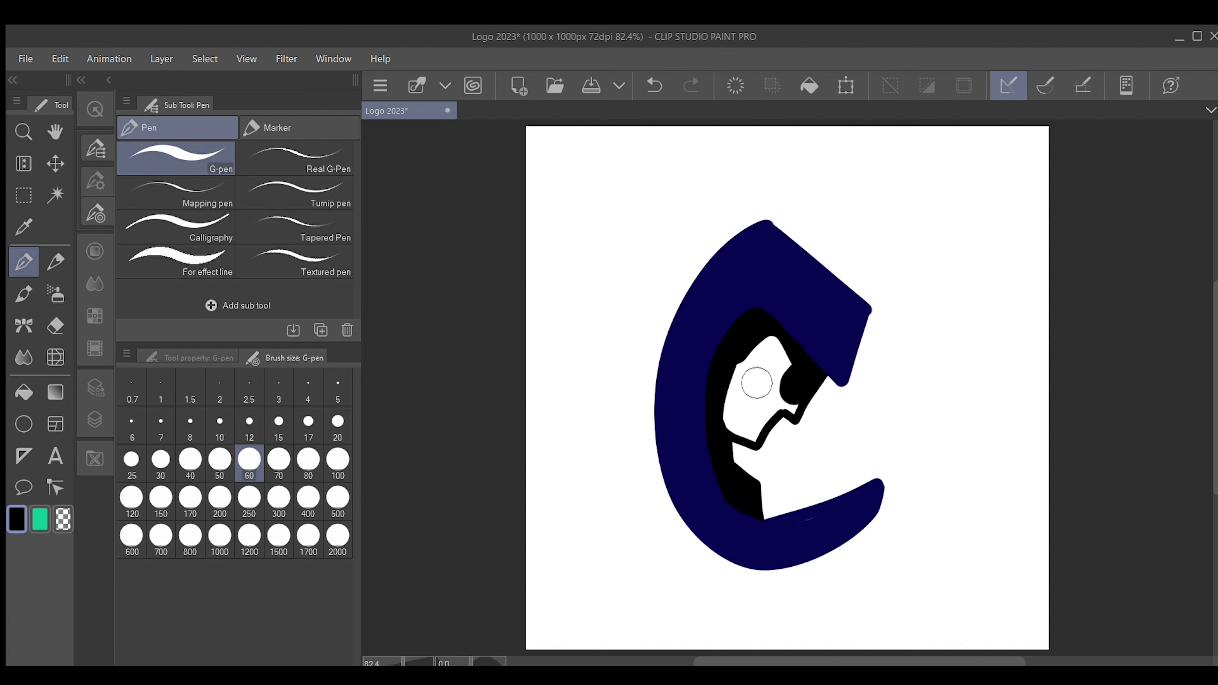
pyautogui.moveTo(730, 408)
pyautogui.mouseDown()
pyautogui.moveTo(781, 385)
pyautogui.moveTo(791, 330)
pyautogui.moveTo(729, 403)
pyautogui.moveTo(761, 340)
pyautogui.mouseUp()
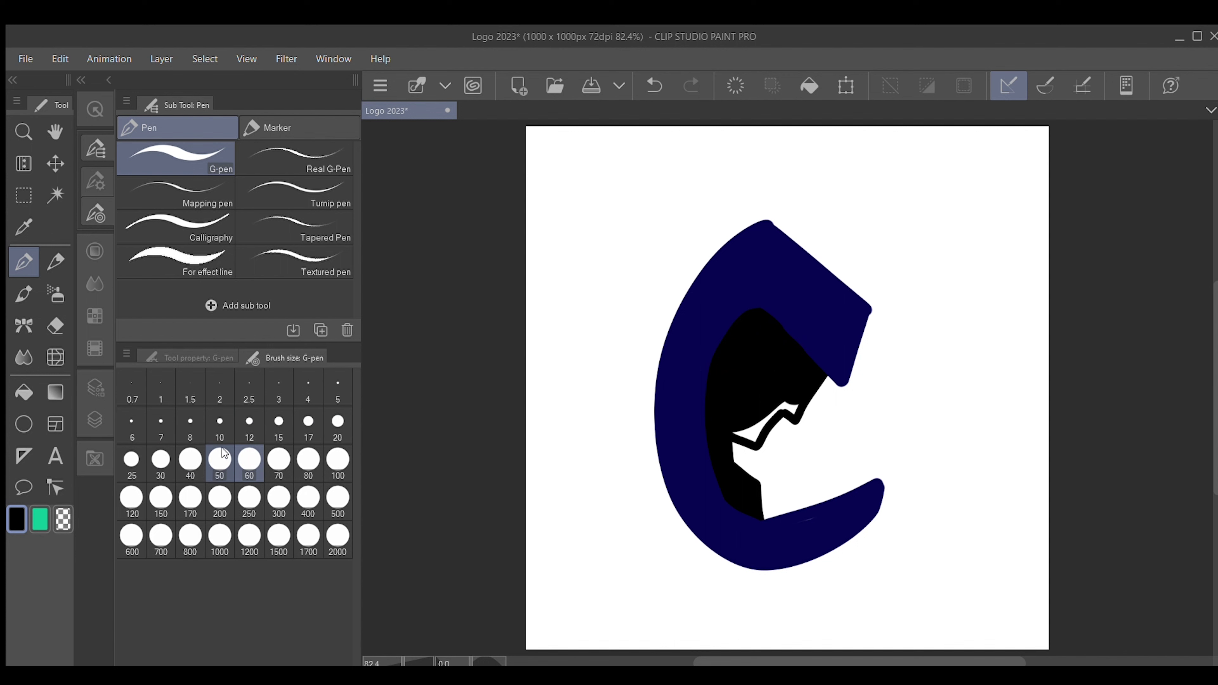
pyautogui.click(191, 460)
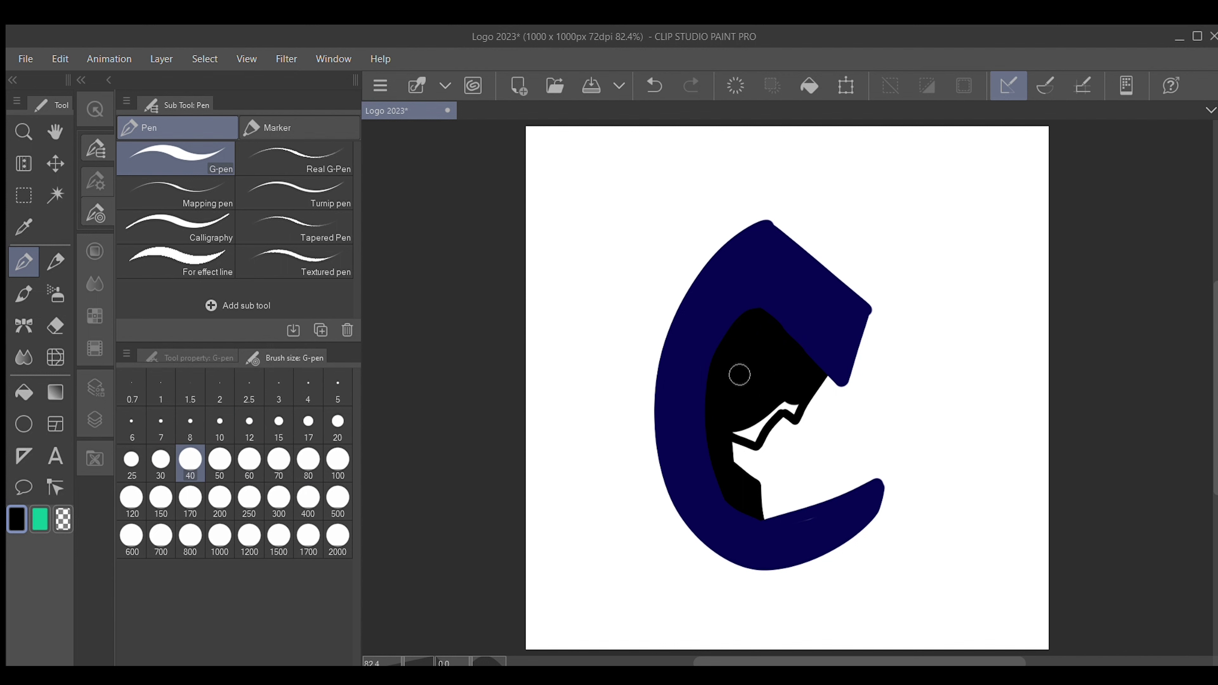
pyautogui.moveTo(802, 398)
pyautogui.mouseDown()
pyautogui.moveTo(773, 408)
pyautogui.moveTo(756, 434)
pyautogui.moveTo(732, 427)
pyautogui.mouseUp()
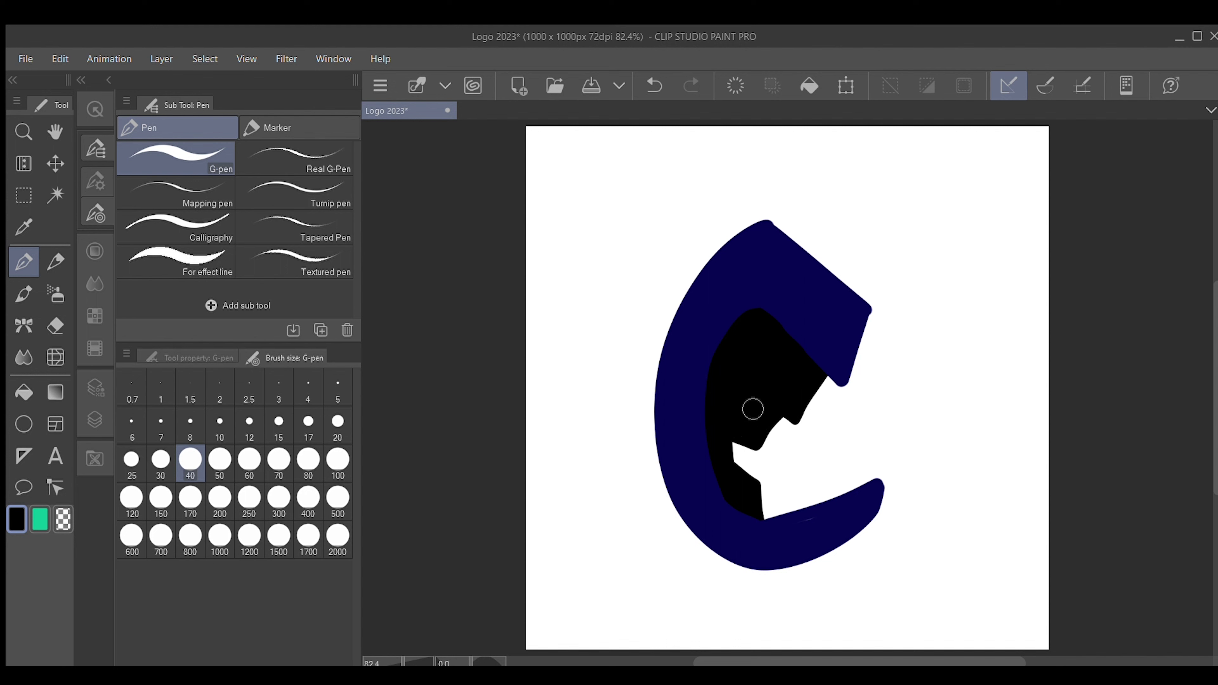
# - Make Layer 1 active and sample the C's dark blue as the drawing colour
pyautogui.click(91, 416)
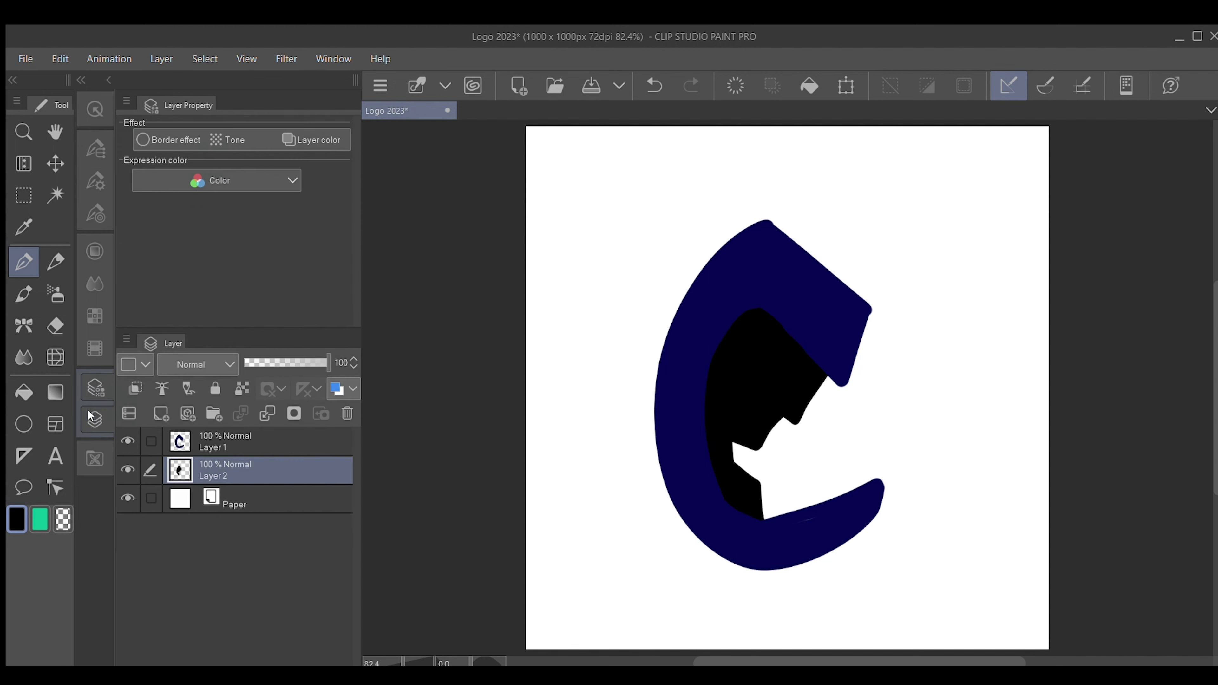
pyautogui.click(213, 435)
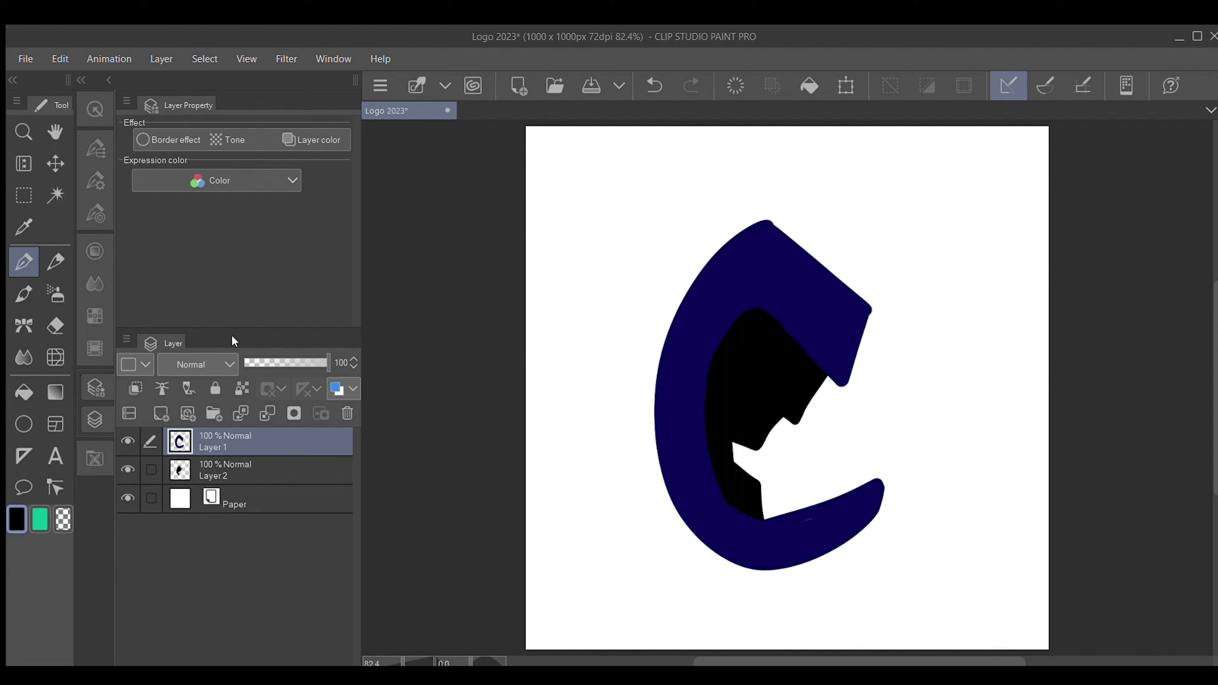
pyautogui.press('i')
pyautogui.click(780, 288)
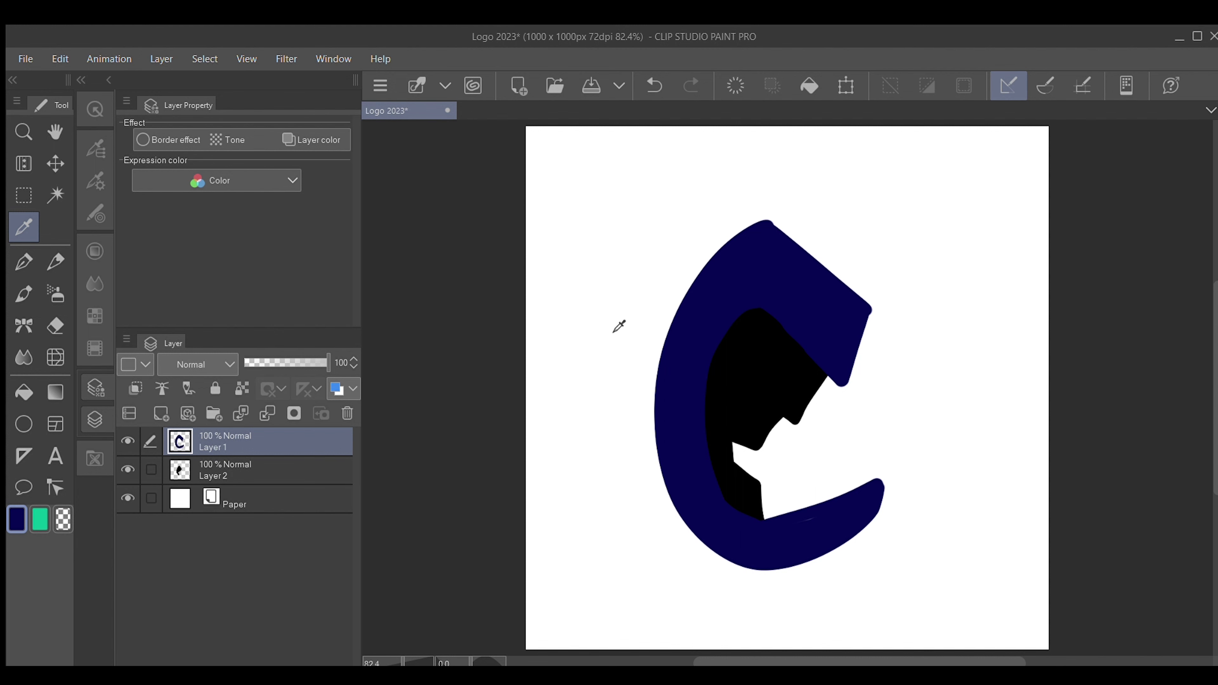
# - Round out the C's upper end in dark blue with the pen and extend its tip down over the top of the black face
pyautogui.press('p')
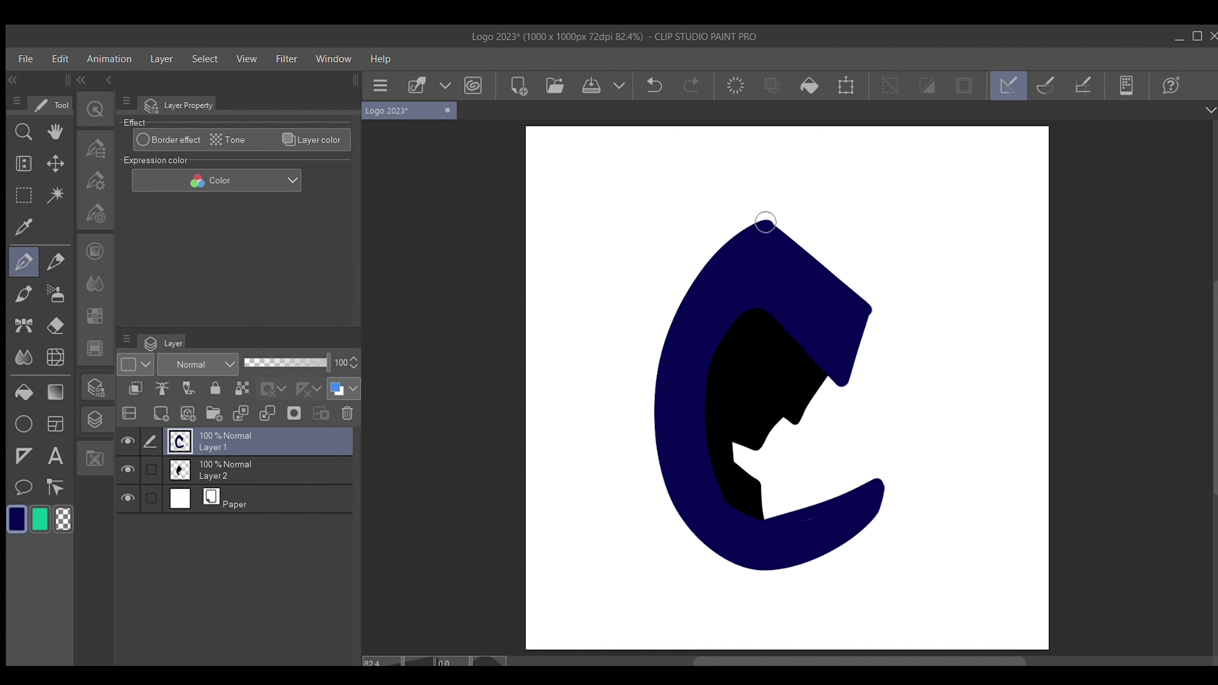
pyautogui.moveTo(767, 228)
pyautogui.mouseDown()
pyautogui.moveTo(836, 248)
pyautogui.moveTo(863, 310)
pyautogui.moveTo(848, 307)
pyautogui.moveTo(817, 256)
pyautogui.moveTo(782, 239)
pyautogui.moveTo(814, 272)
pyautogui.mouseUp()
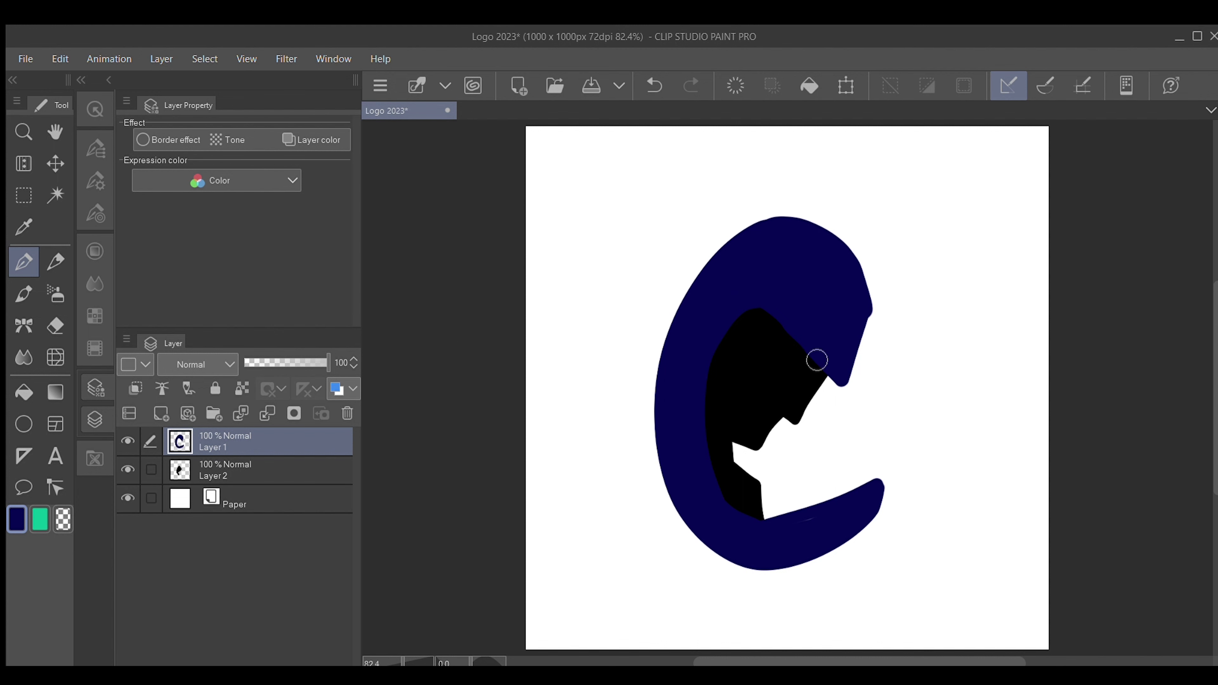
pyautogui.moveTo(760, 301)
pyautogui.mouseDown()
pyautogui.moveTo(816, 408)
pyautogui.moveTo(845, 366)
pyautogui.moveTo(829, 389)
pyautogui.moveTo(797, 335)
pyautogui.moveTo(830, 387)
pyautogui.moveTo(860, 304)
pyautogui.moveTo(836, 341)
pyautogui.moveTo(862, 298)
pyautogui.moveTo(822, 406)
pyautogui.mouseUp()
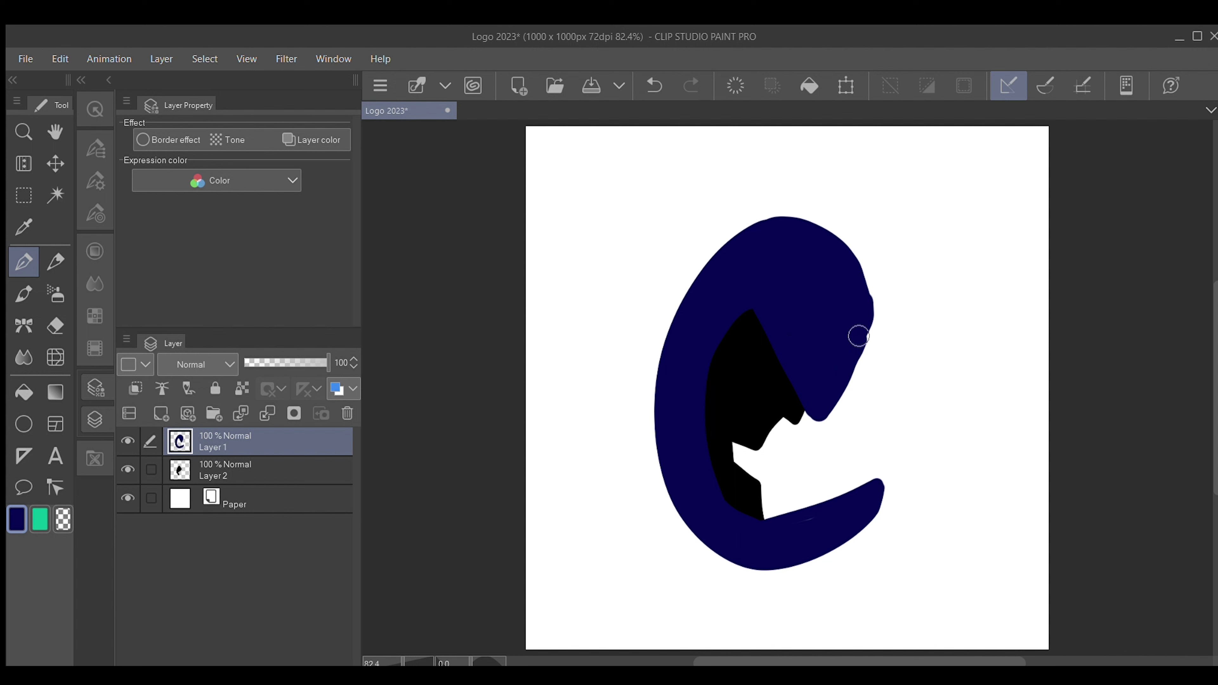
pyautogui.moveTo(862, 300); pyautogui.dragTo(848, 261)
# - Add a layer between Layer 1 and Layer 2 and paint an orange collar over the neck along the C's lower inner curve
pyautogui.click(188, 413)
pyautogui.moveTo(219, 436); pyautogui.dragTo(225, 472)
pyautogui.click(99, 394)
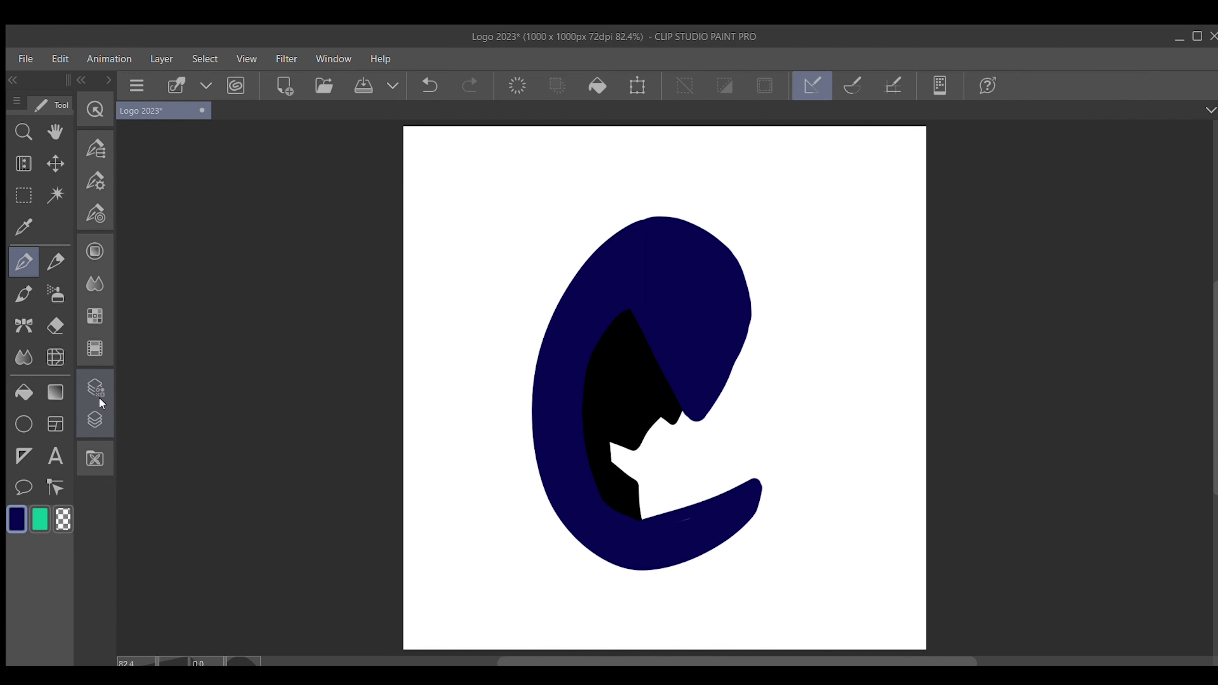
pyautogui.click(89, 407)
pyautogui.click(93, 376)
pyautogui.click(89, 308)
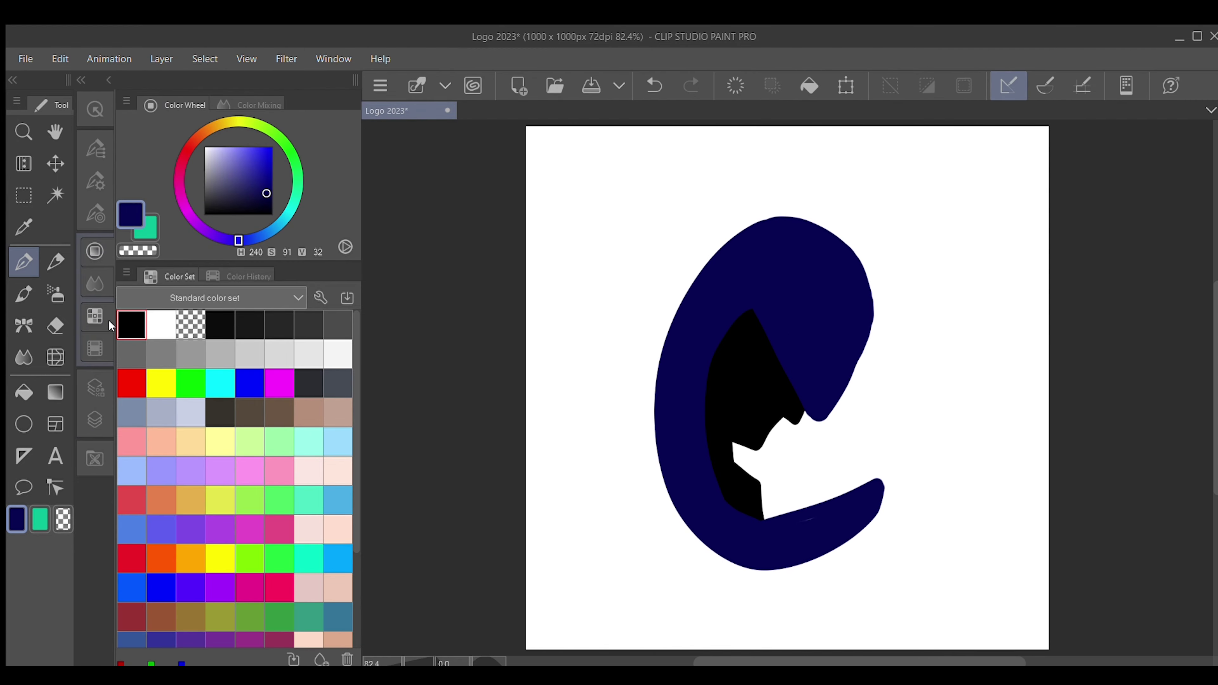
pyautogui.click(97, 349)
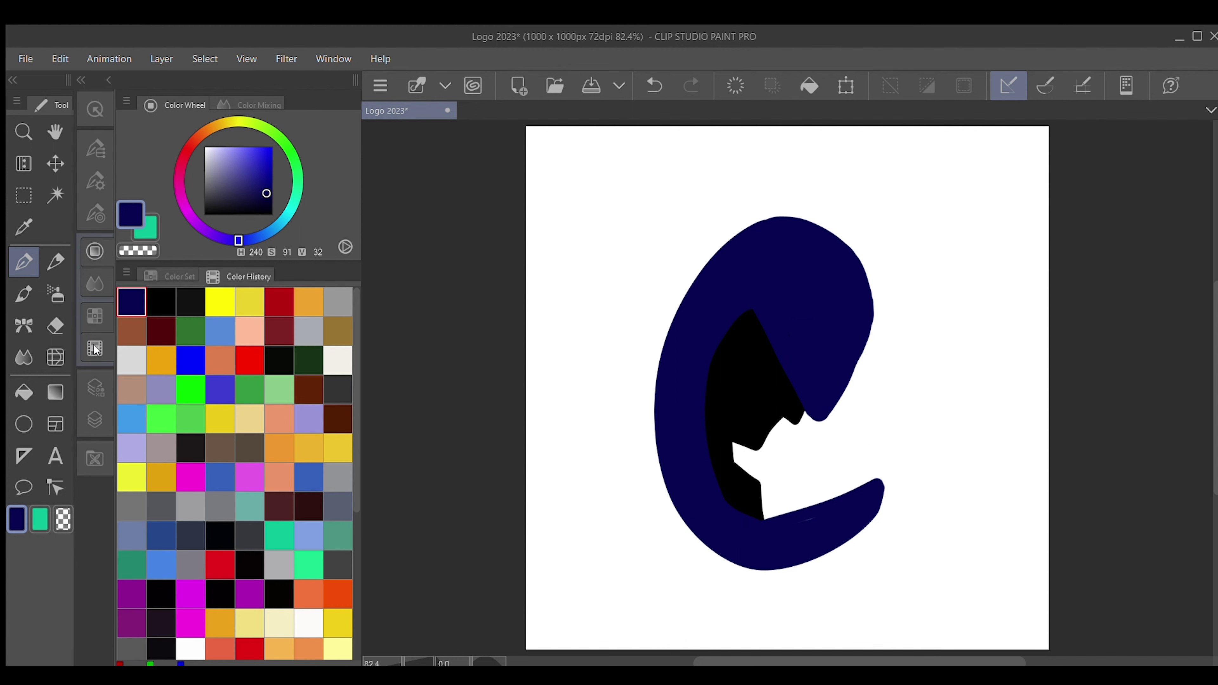
pyautogui.click(160, 364)
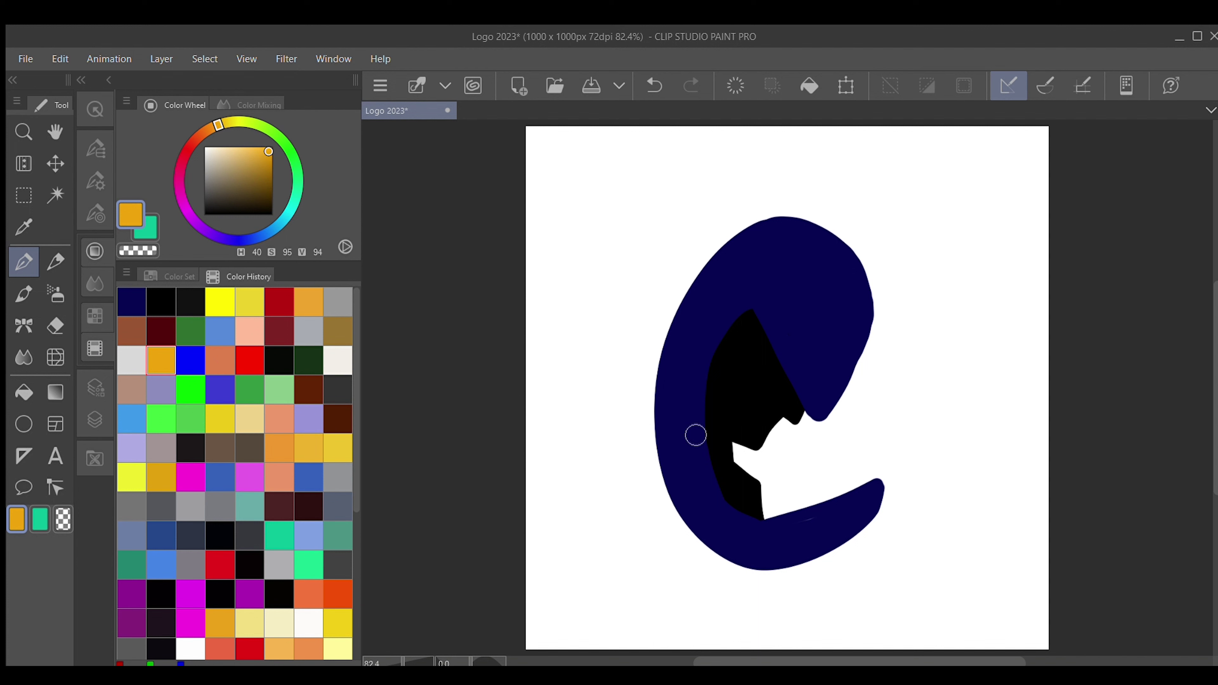
pyautogui.moveTo(693, 428)
pyautogui.mouseDown()
pyautogui.moveTo(787, 518)
pyautogui.moveTo(784, 501)
pyautogui.moveTo(769, 509)
pyautogui.moveTo(715, 468)
pyautogui.moveTo(691, 427)
pyautogui.moveTo(772, 541)
pyautogui.moveTo(739, 484)
pyautogui.moveTo(721, 479)
pyautogui.moveTo(843, 508)
pyautogui.mouseUp()
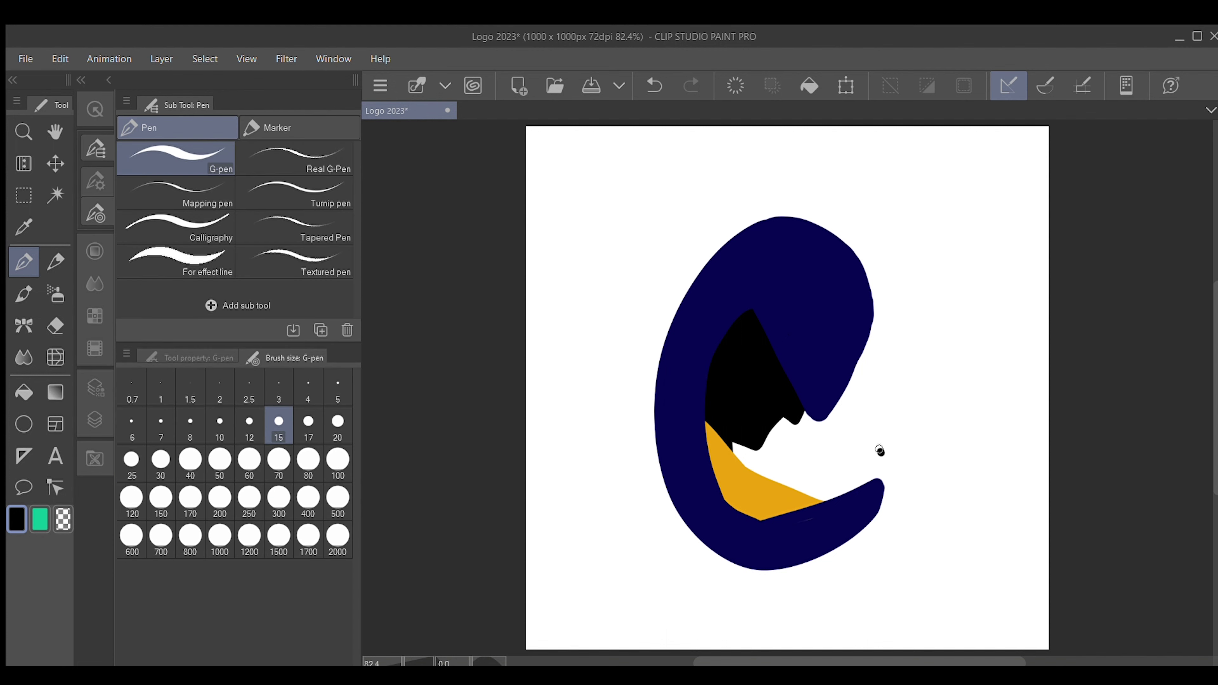
pyautogui.moveTo(876, 436); pyautogui.dragTo(882, 366)
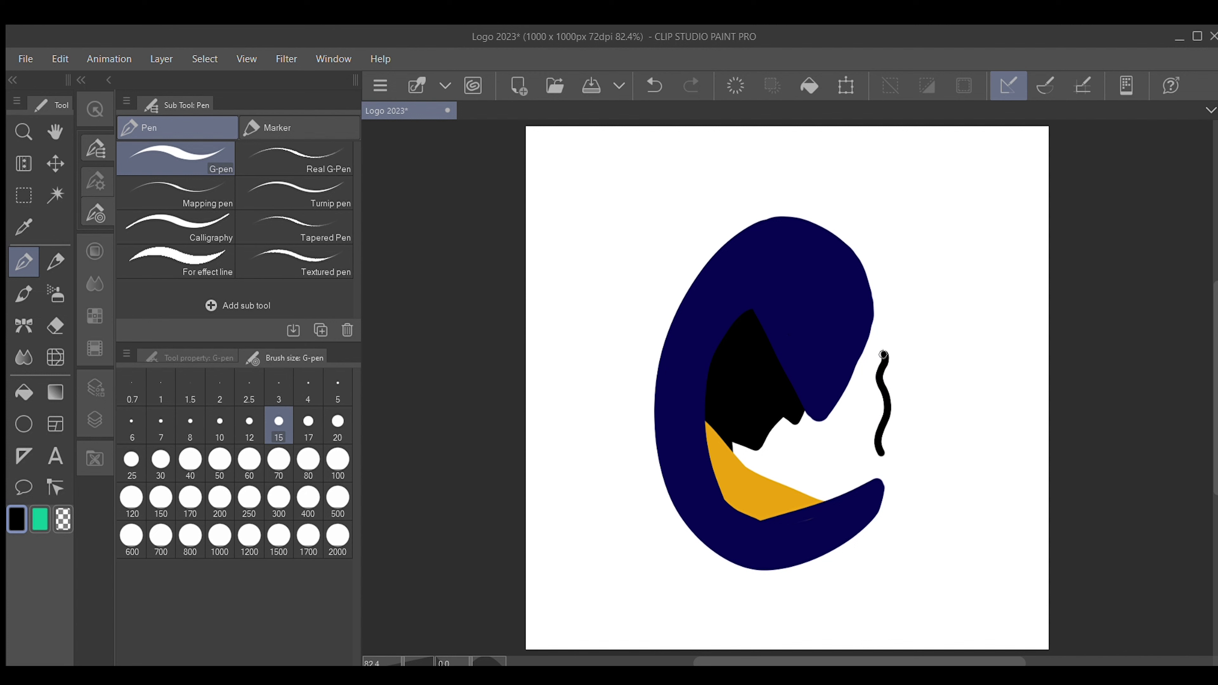
pyautogui.moveTo(881, 448); pyautogui.dragTo(881, 367)
pyautogui.hotkey('ctrl', 'z')
pyautogui.hotkey('ctrl', 'z')
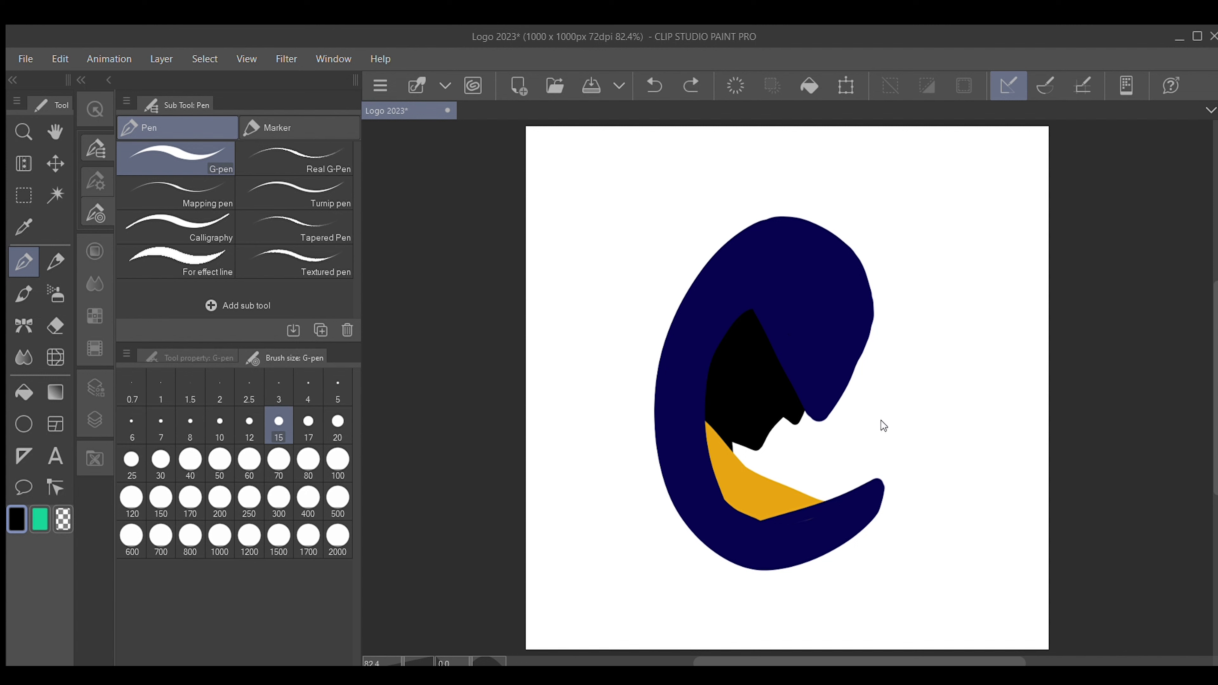
pyautogui.moveTo(886, 356); pyautogui.dragTo(889, 464)
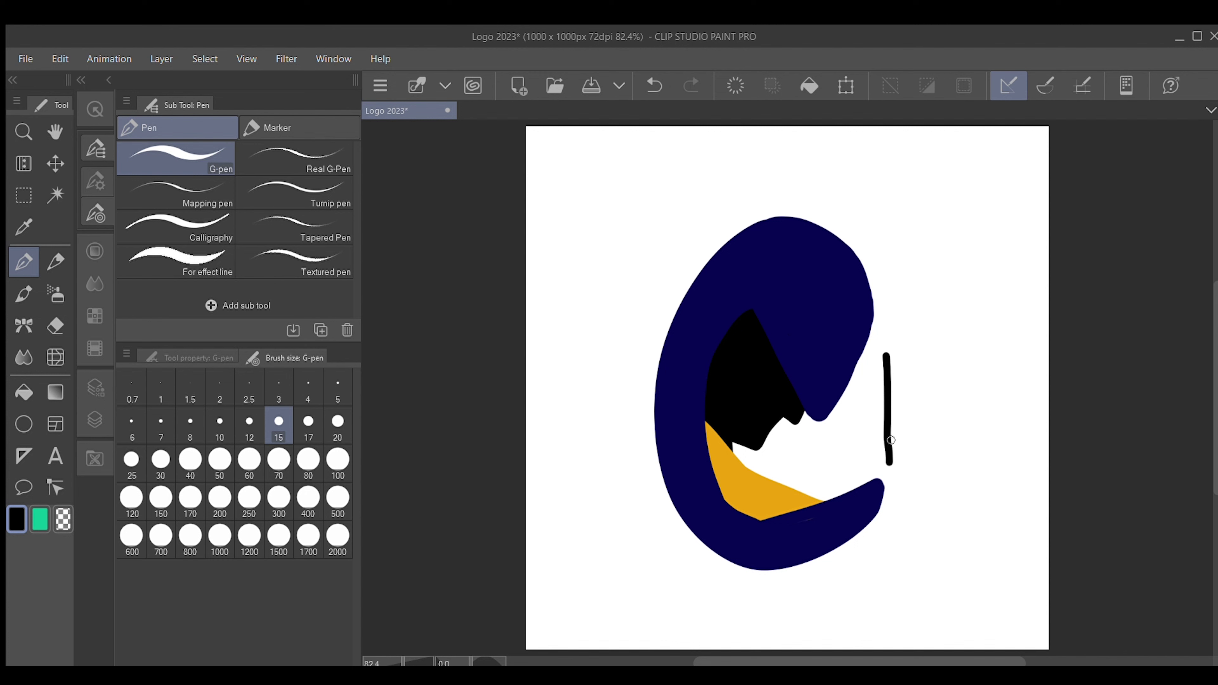
pyautogui.hotkey('ctrl', 'z')
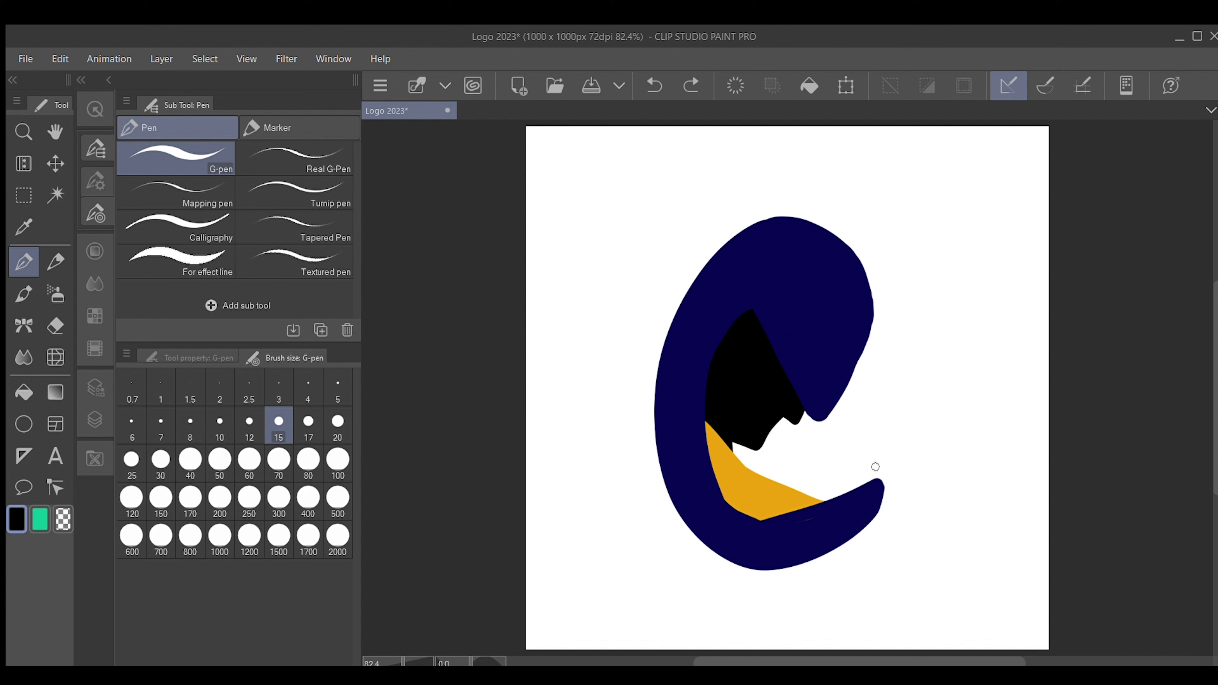
pyautogui.moveTo(880, 460); pyautogui.dragTo(881, 378)
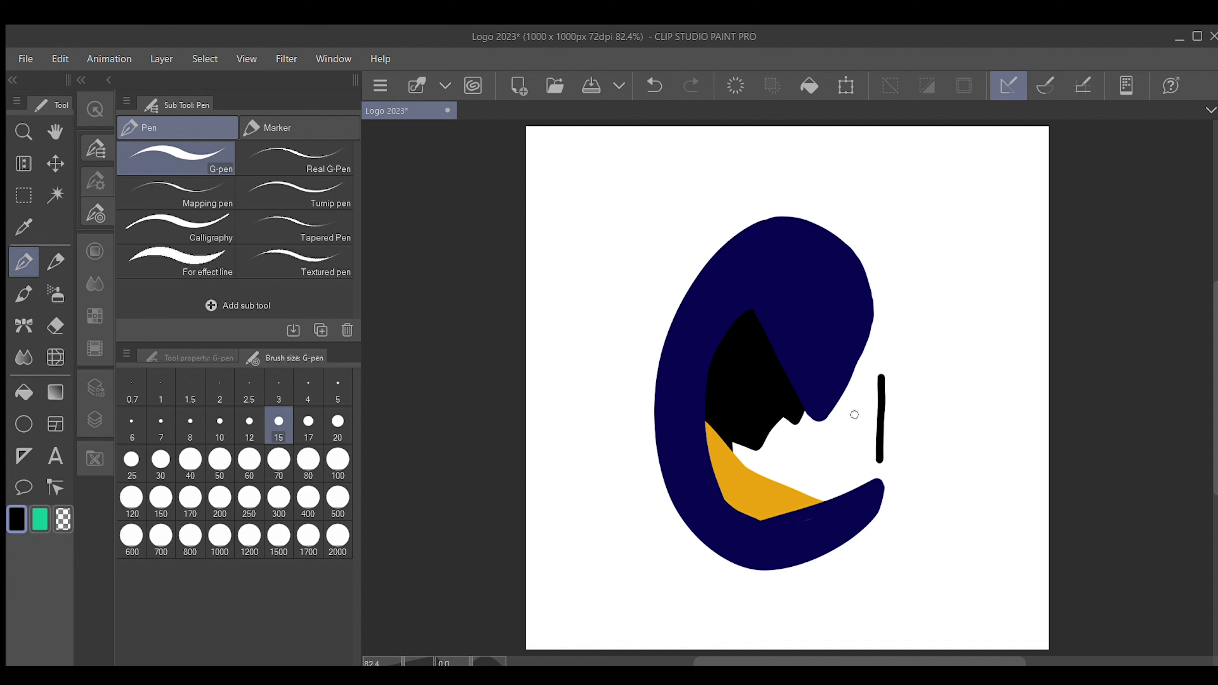
pyautogui.moveTo(855, 411); pyautogui.dragTo(901, 416)
pyautogui.hotkey('ctrl', 'z')
pyautogui.hotkey('ctrl', 'z')
pyautogui.moveTo(877, 391); pyautogui.dragTo(881, 472)
pyautogui.hotkey('ctrl', 'z')
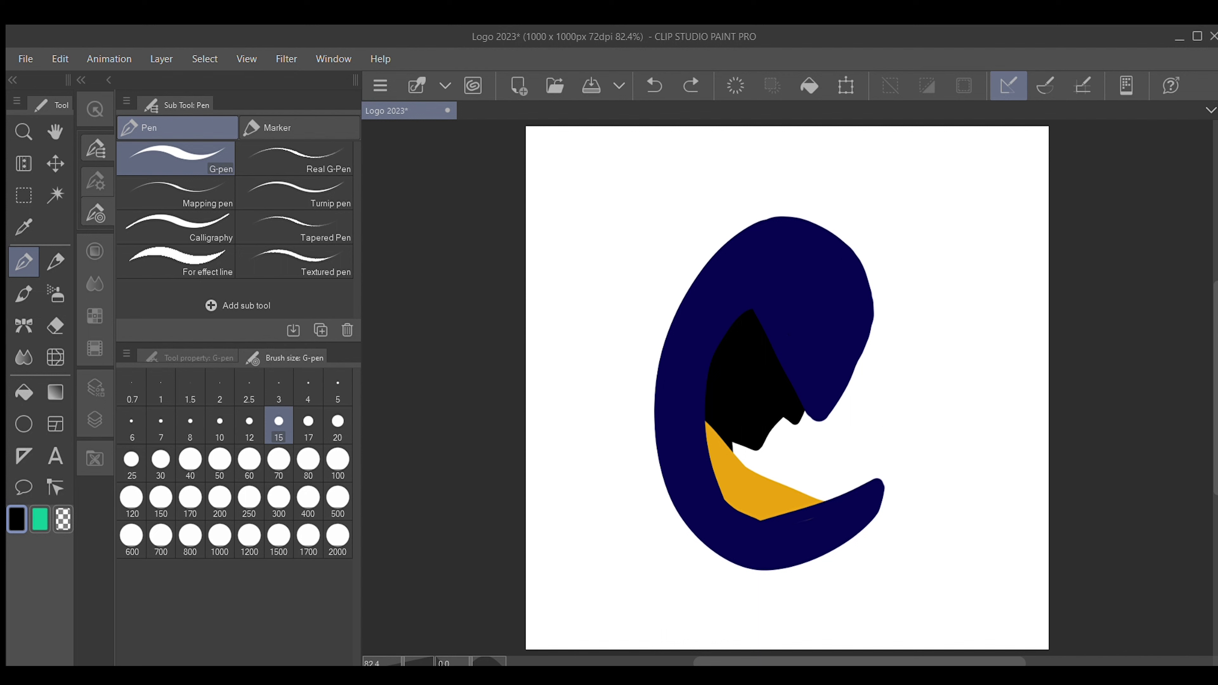
# - Draw a black cross with a curved crossbar in the C's opening on Layer 4, using the G-pen at size 15
pyautogui.moveTo(880, 389); pyautogui.dragTo(884, 469)
pyautogui.moveTo(854, 419)
pyautogui.mouseDown()
pyautogui.moveTo(910, 428)
pyautogui.moveTo(859, 412)
pyautogui.moveTo(908, 407)
pyautogui.mouseUp()
pyautogui.hotkey('ctrl', 'z')
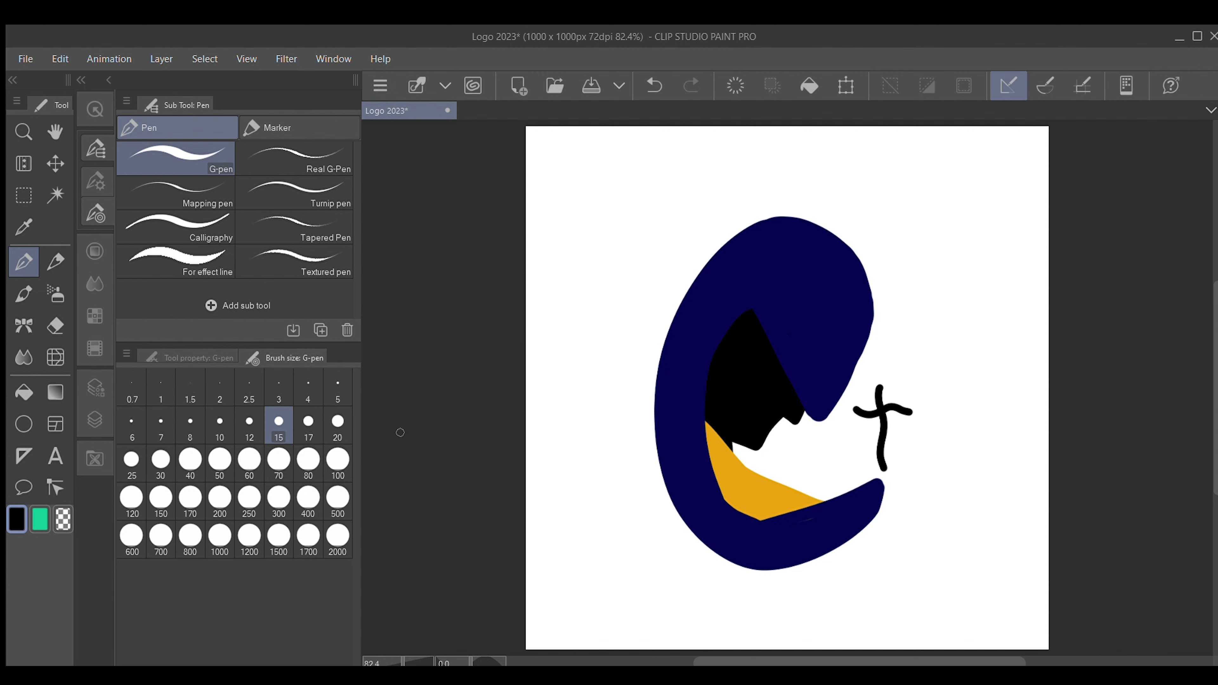
# - Thicken the C's lower inner curve over the orange collar's bottom edge on Layer 1, using the C's sampled dark blue
pyautogui.click(92, 420)
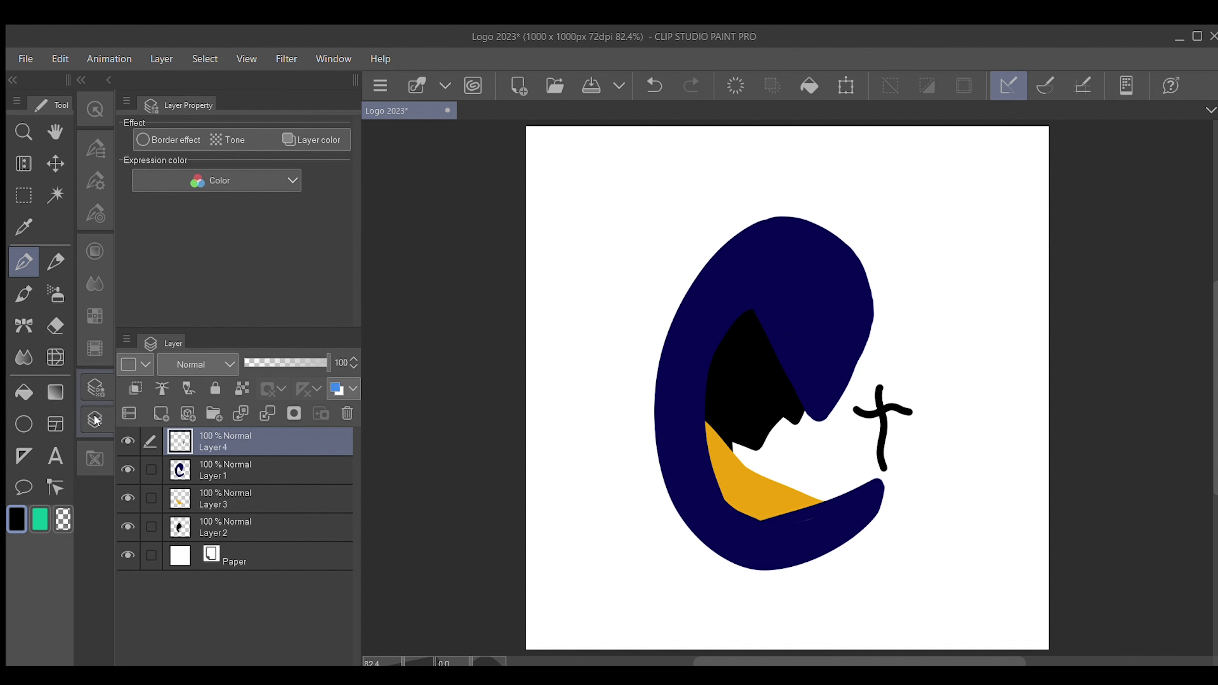
pyautogui.click(202, 465)
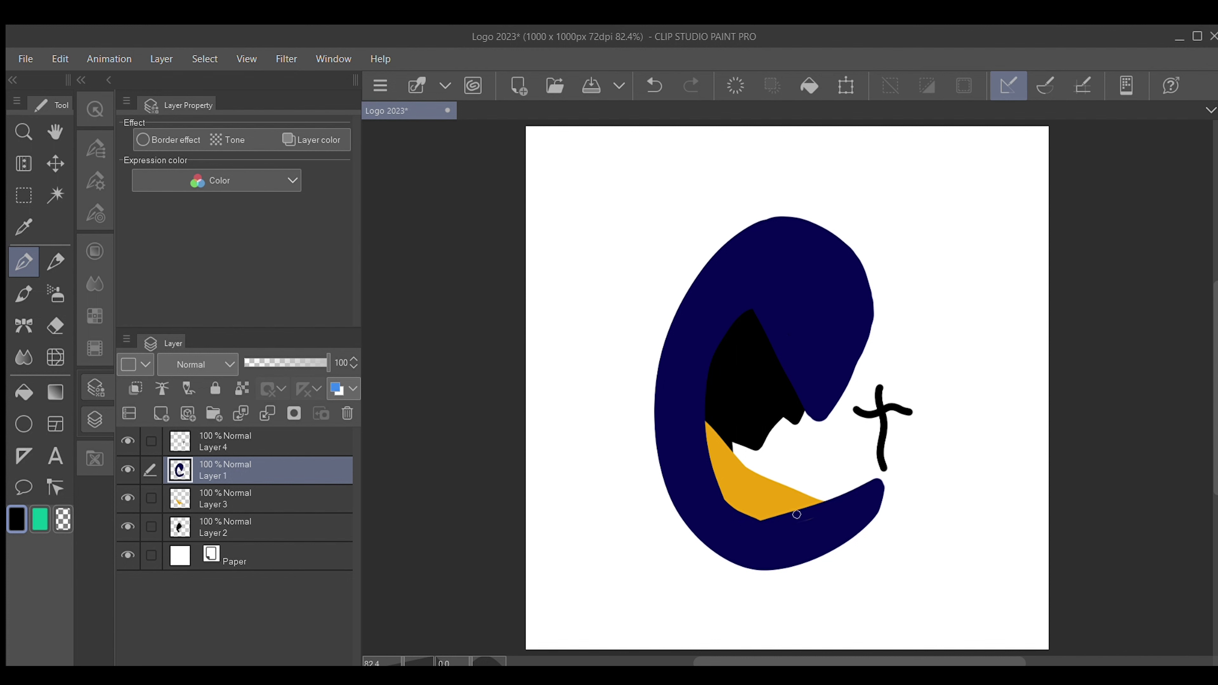
pyautogui.press('i')
pyautogui.click(790, 546)
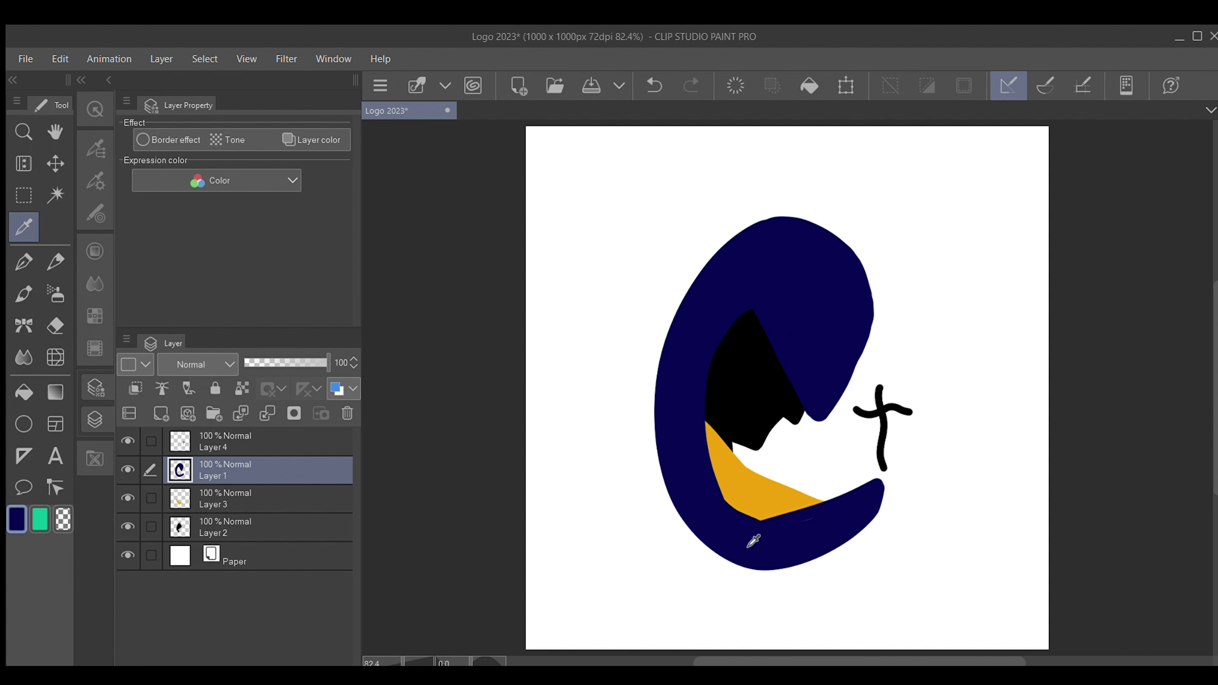
pyautogui.press('p')
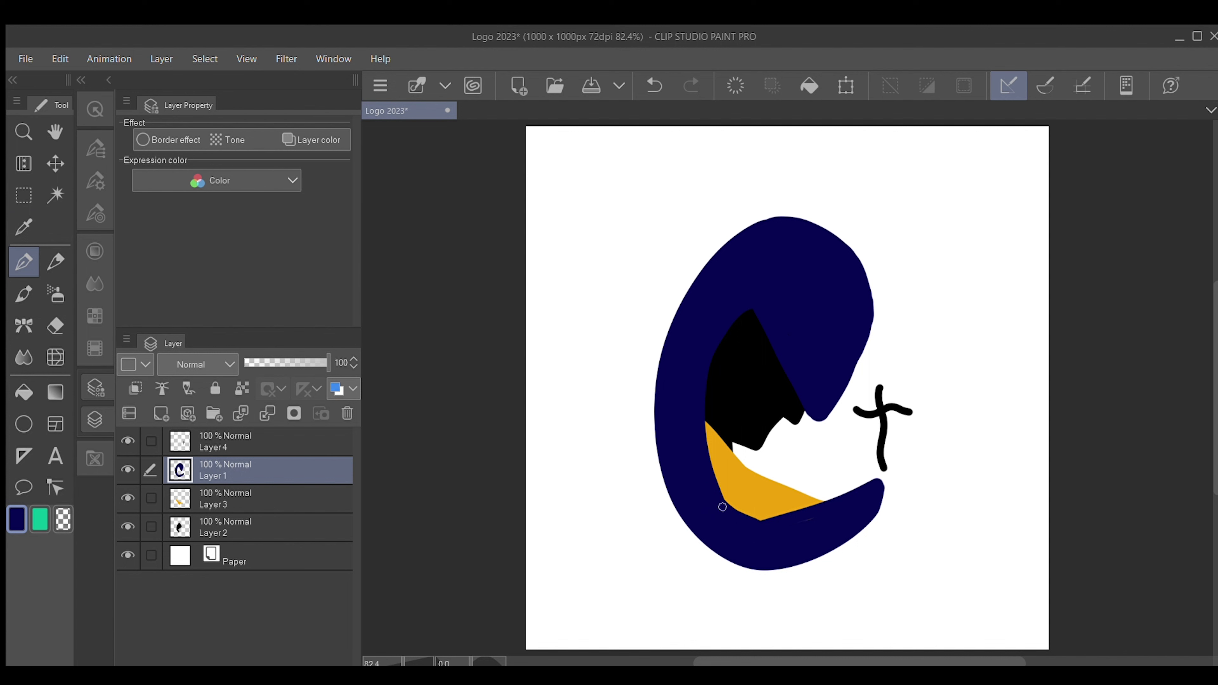
pyautogui.moveTo(770, 520)
pyautogui.mouseDown()
pyautogui.moveTo(703, 487)
pyautogui.moveTo(756, 511)
pyautogui.moveTo(804, 513)
pyautogui.moveTo(734, 499)
pyautogui.mouseUp()
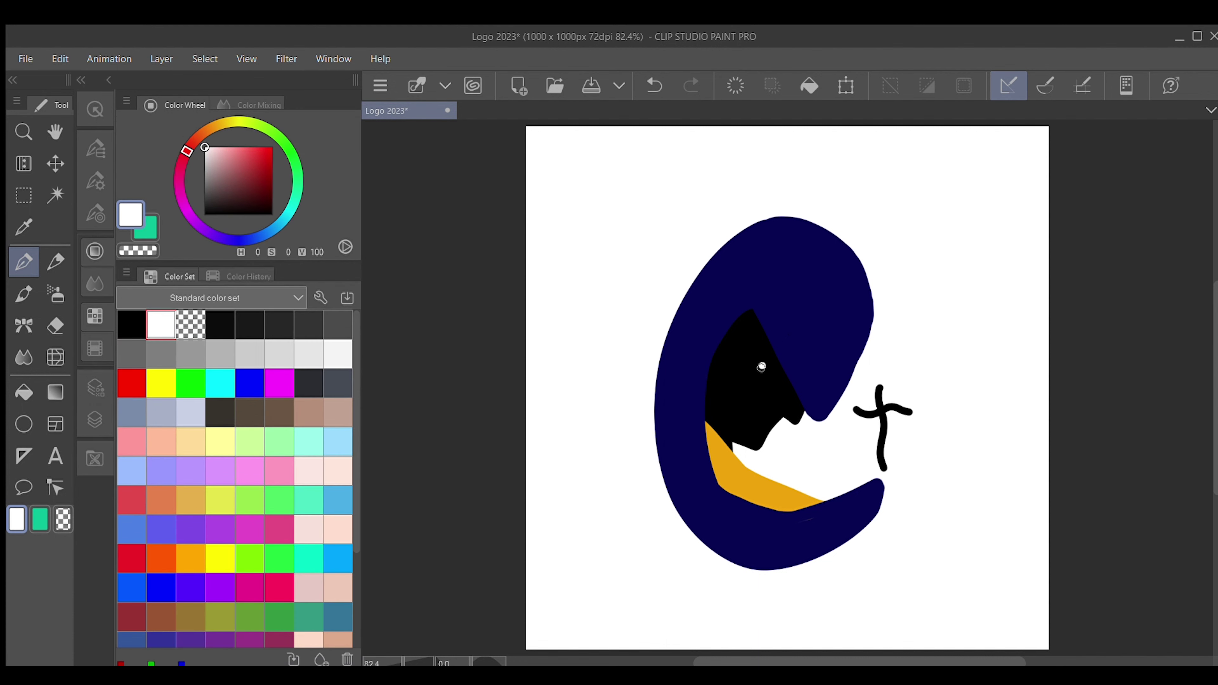
# - Paint a slanted white eye on the black face just beside the C's upper tip
pyautogui.moveTo(762, 367)
pyautogui.mouseDown()
pyautogui.moveTo(785, 396)
pyautogui.moveTo(762, 365)
pyautogui.moveTo(763, 373)
pyautogui.mouseUp()
pyautogui.hotkey('ctrl', 'z')
pyautogui.moveTo(761, 366)
pyautogui.mouseDown()
pyautogui.moveTo(788, 393)
pyautogui.moveTo(762, 388)
pyautogui.moveTo(787, 398)
pyautogui.moveTo(763, 378)
pyautogui.mouseUp()
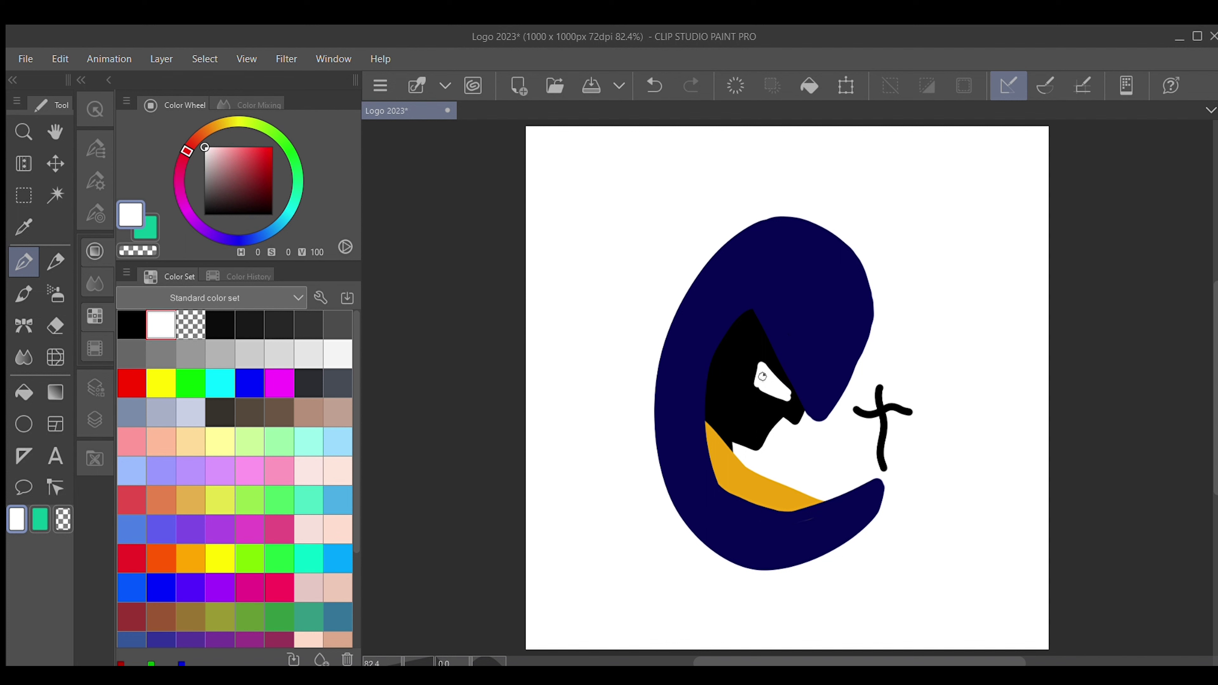